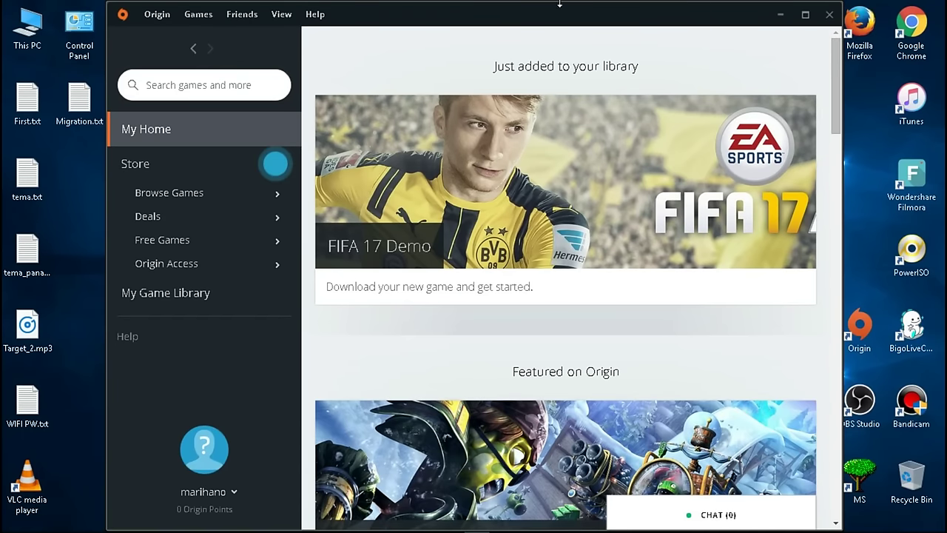
Download the 7.14 GB FIFA 17 Demo in English US, keeping desktop and start-menu shortcuts
mouse_move(169, 522)
mouse_move(474, 528)
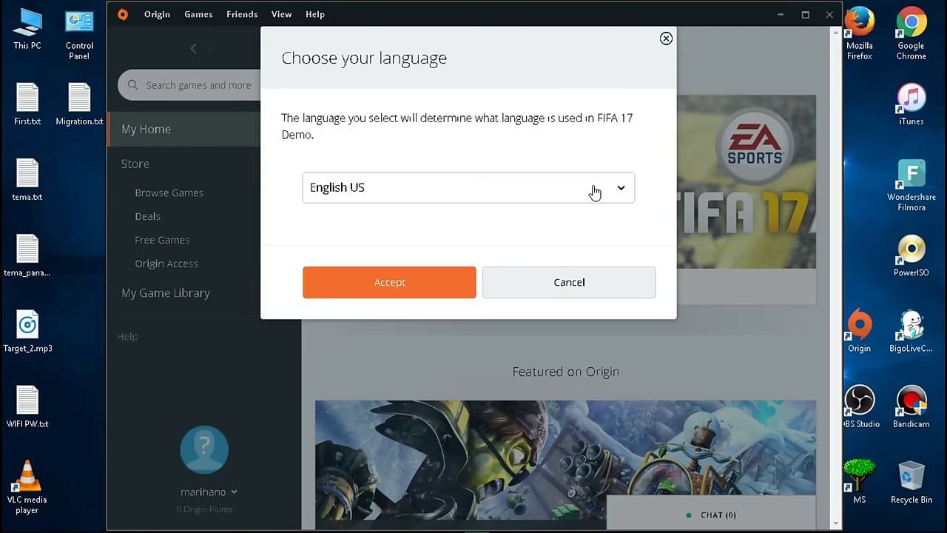
click(548, 304)
click(548, 304)
click(392, 282)
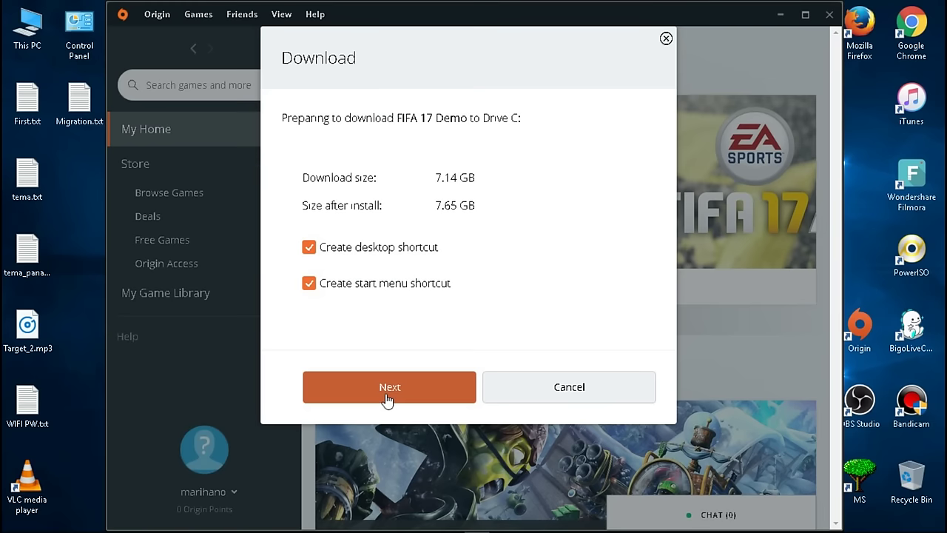
click(386, 399)
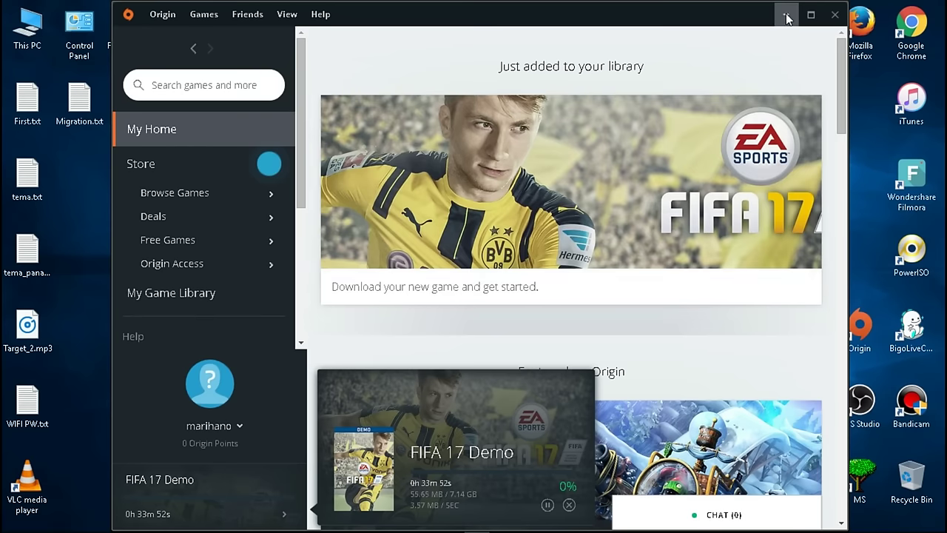
drag(732, 19, 726, 18)
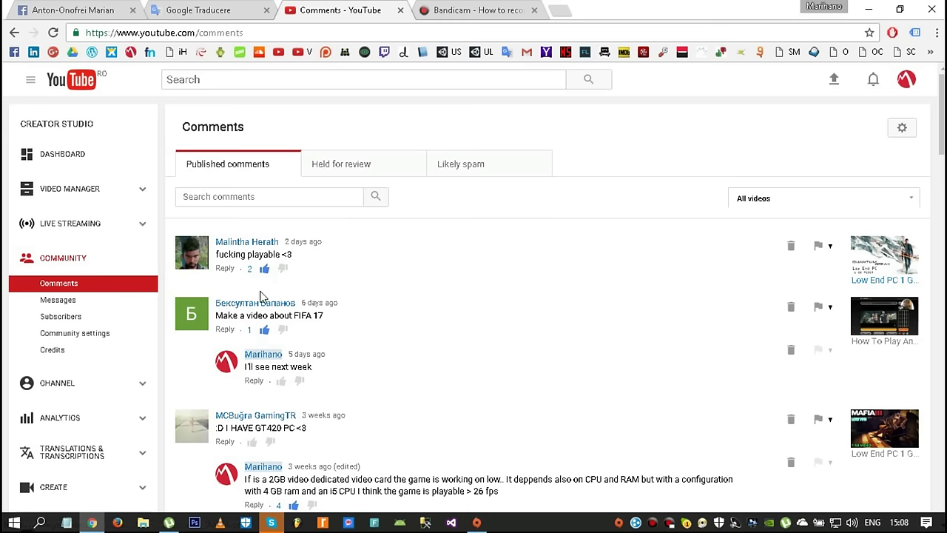
Find the 'Make a video about FIFA 17' comment on the video page, reload it, and close Chrome
click(254, 305)
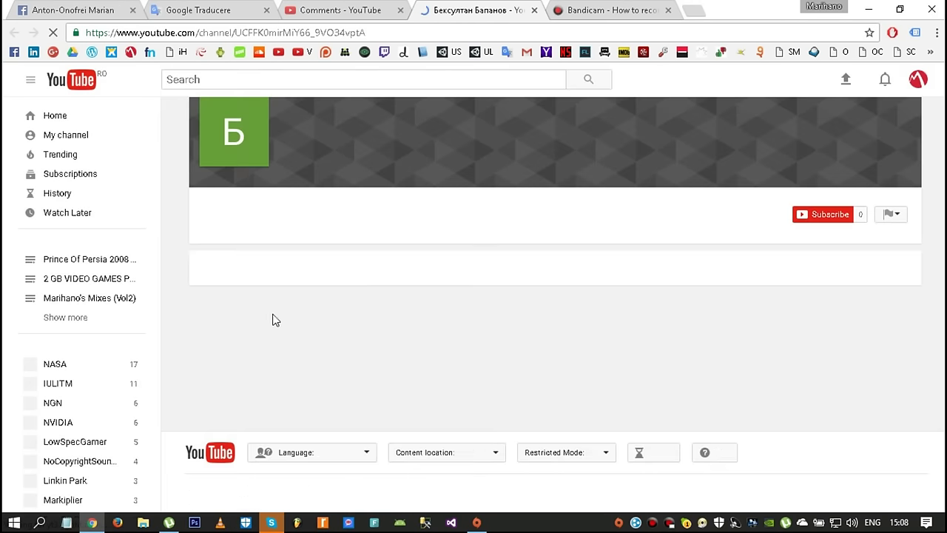
click(13, 34)
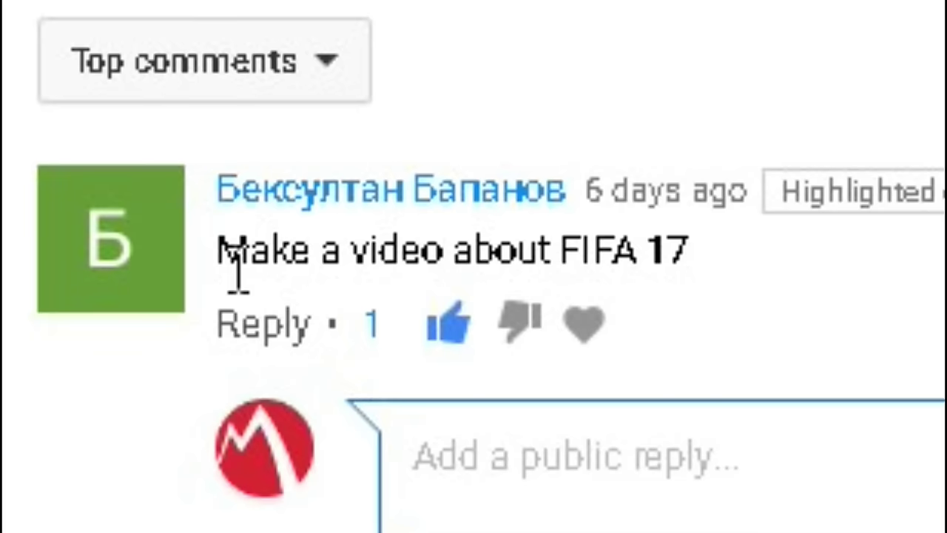
drag(211, 250, 652, 266)
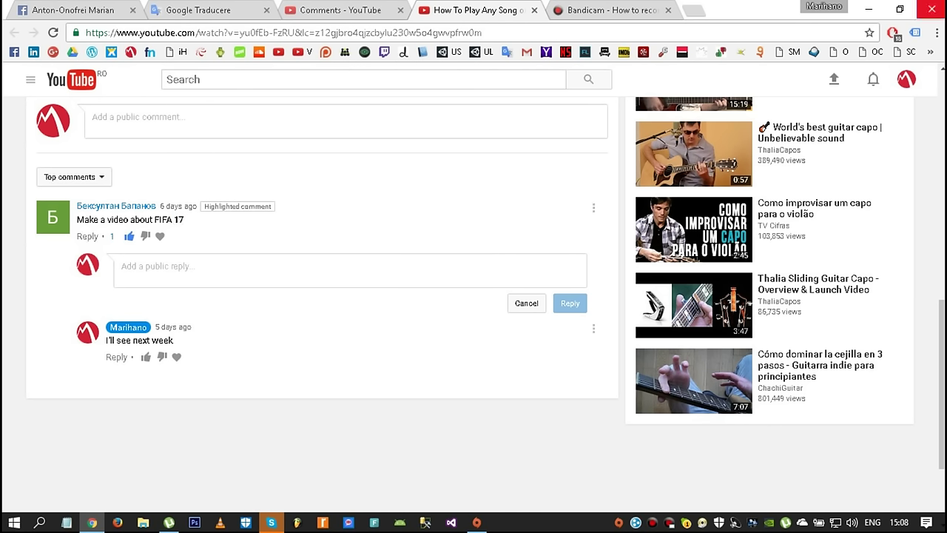
key(F5)
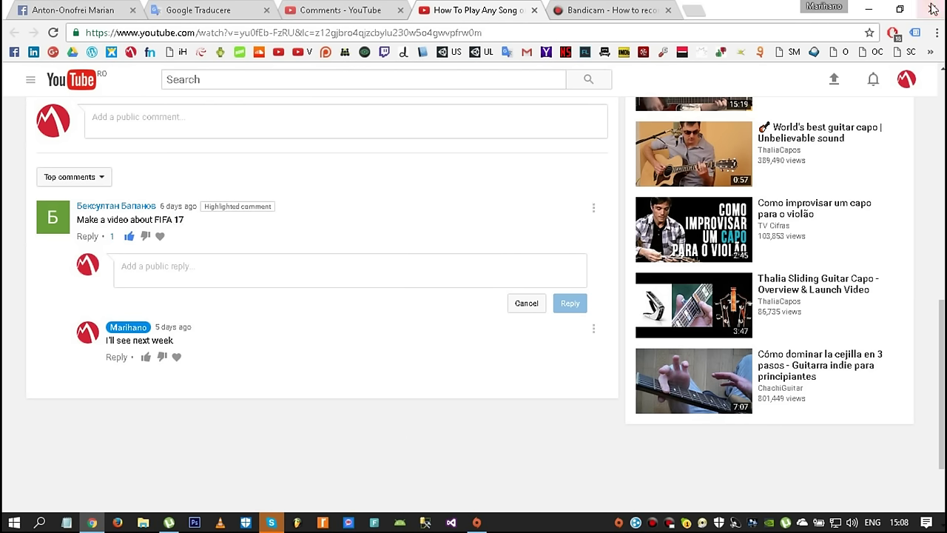
click(933, 7)
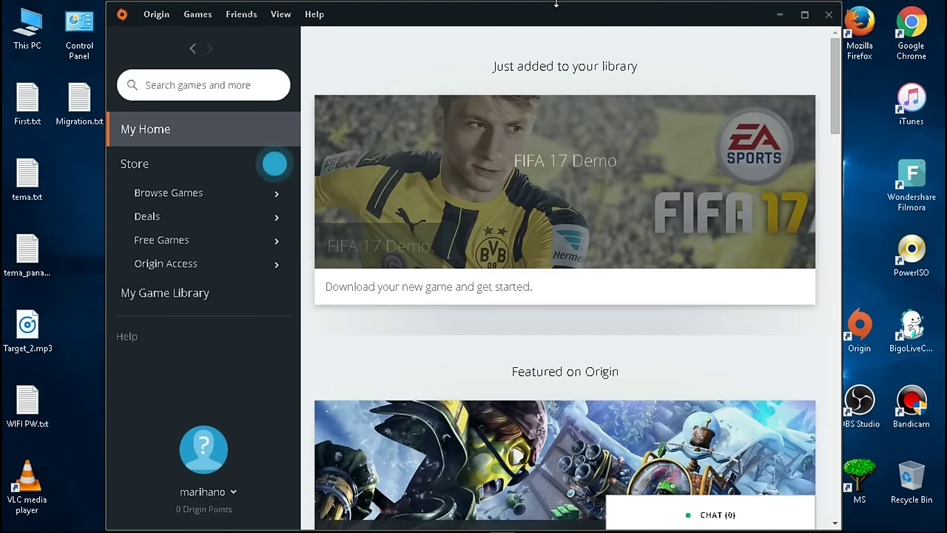
Open the FIFA 17 DEMO desktop shortcut's Properties and copy its Target path
drag(545, 13, 540, 14)
mouse_move(559, 217)
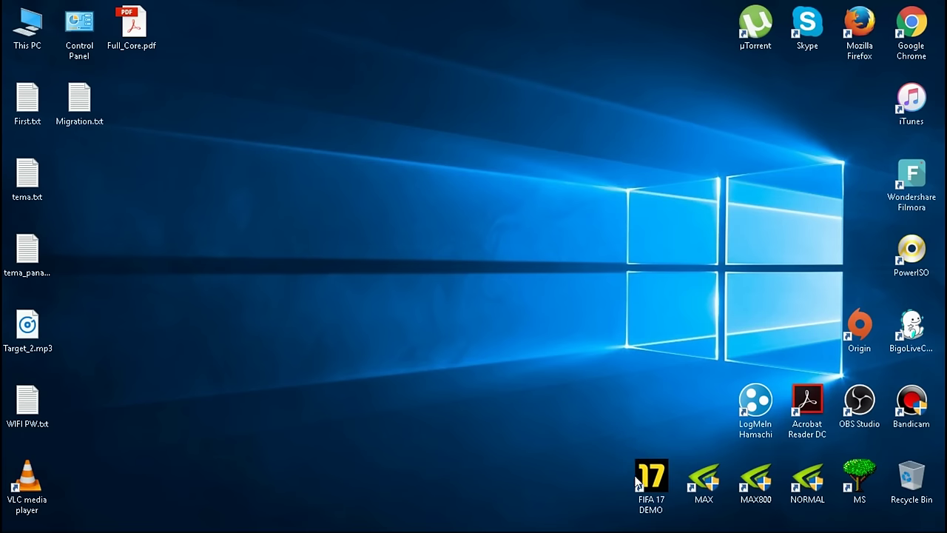
double_click(648, 481)
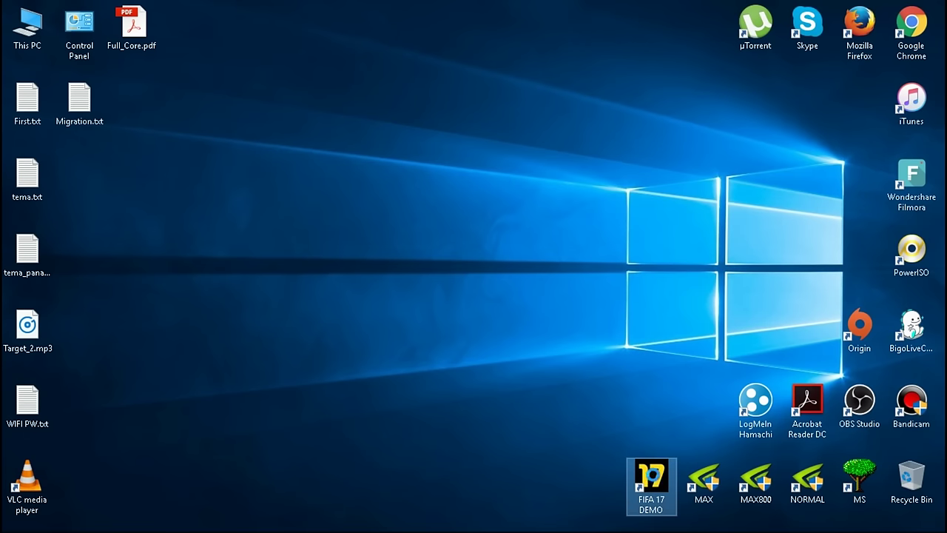
right_click(653, 477)
click(681, 465)
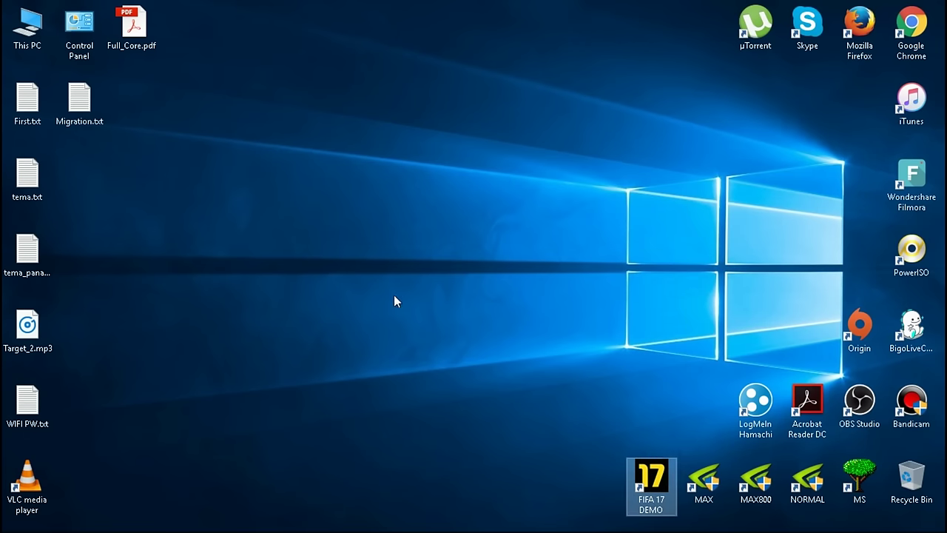
drag(703, 166, 274, 104)
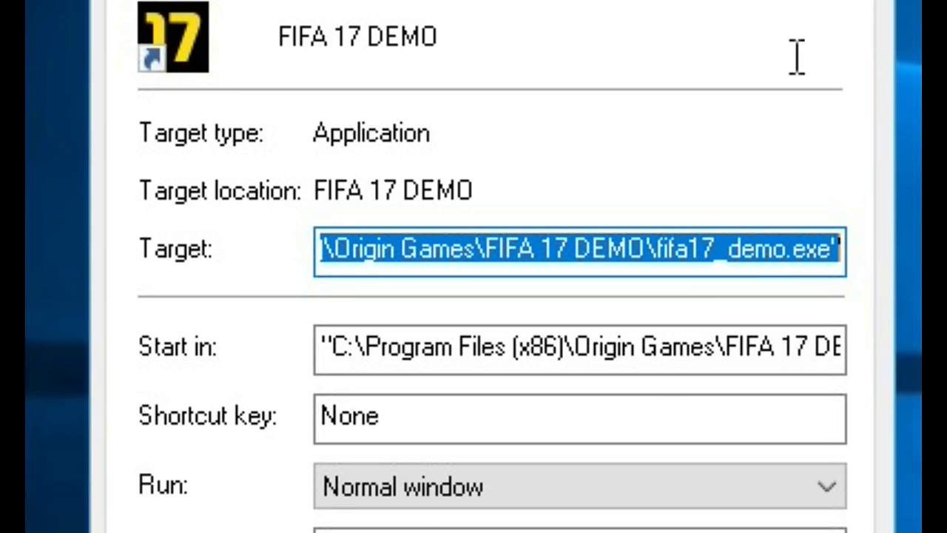
click(730, 1)
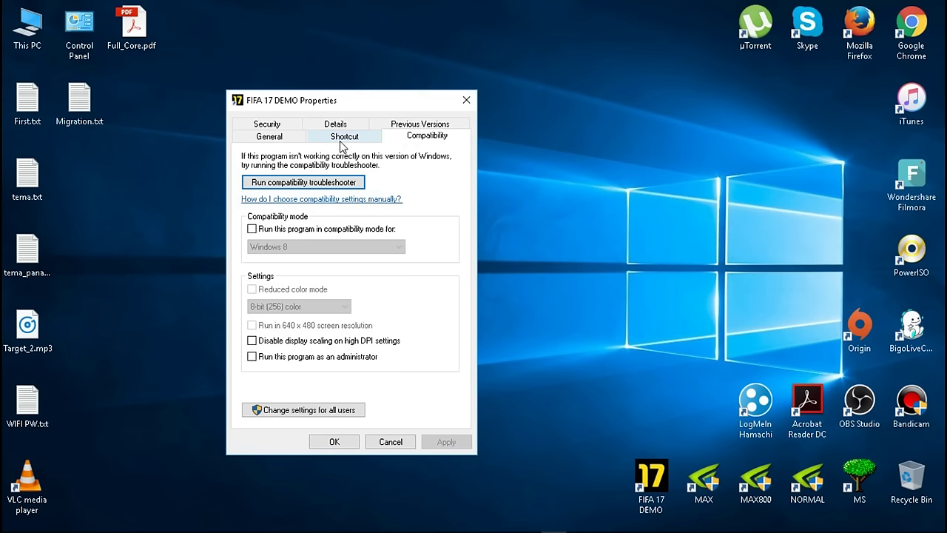
click(339, 139)
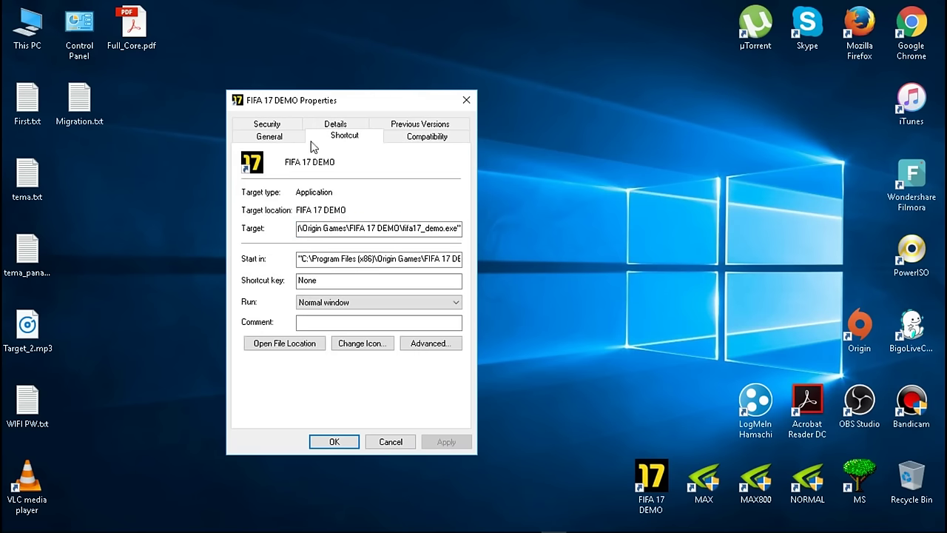
Open the FIFA 17 DEMO install folder from the pasted path, locate fifa17_demo.exe, then play in Origin
double_click(37, 41)
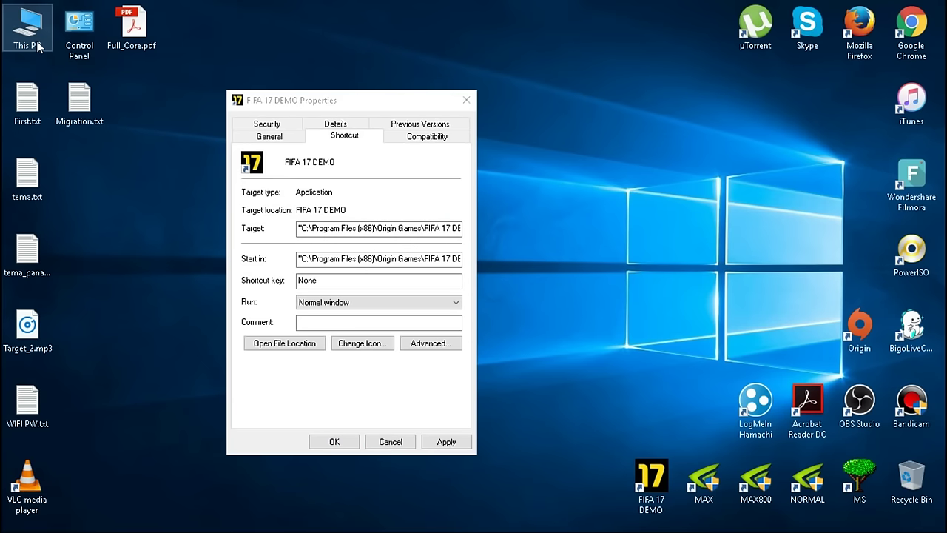
click(148, 43)
text("C:\Program Files (x86)\Origin Games\FIFA 17 DEMO\)
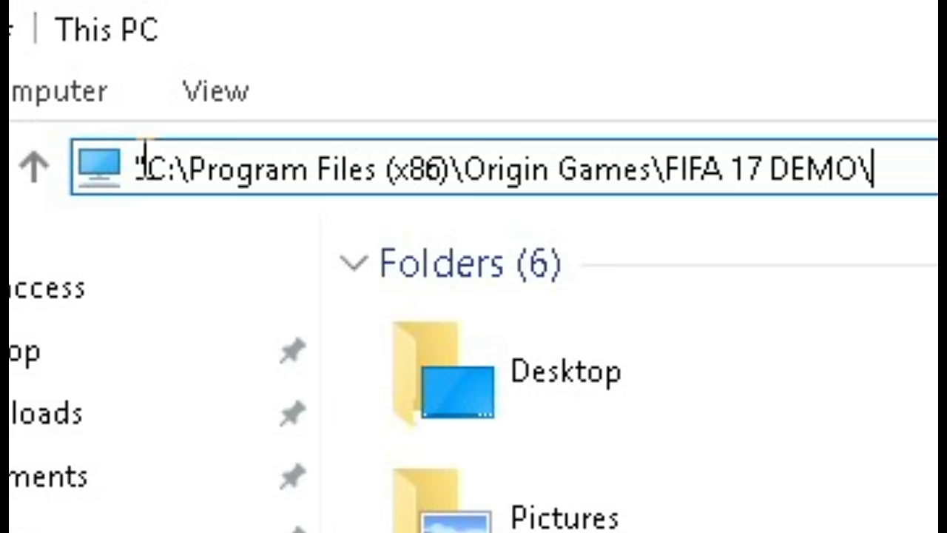
click(142, 159)
key(BackSpace)
key(Return)
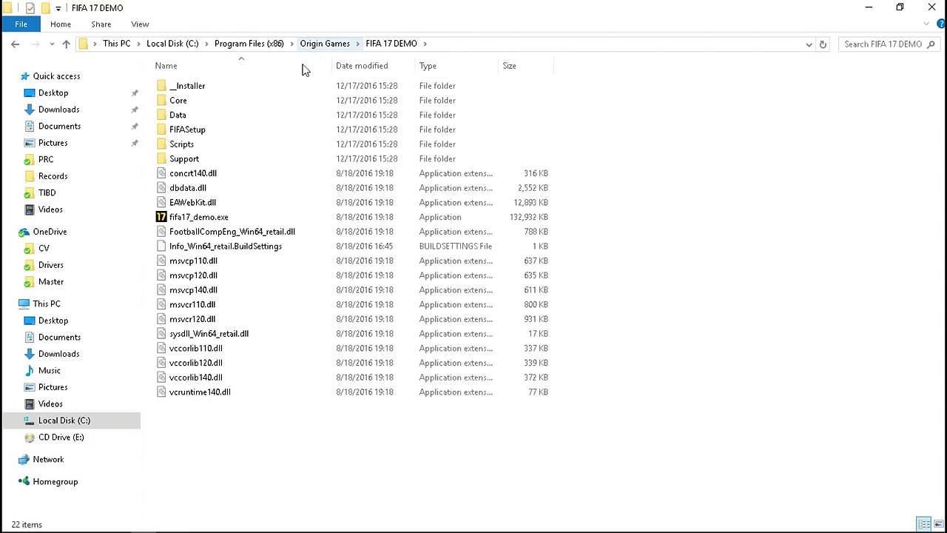
click(220, 216)
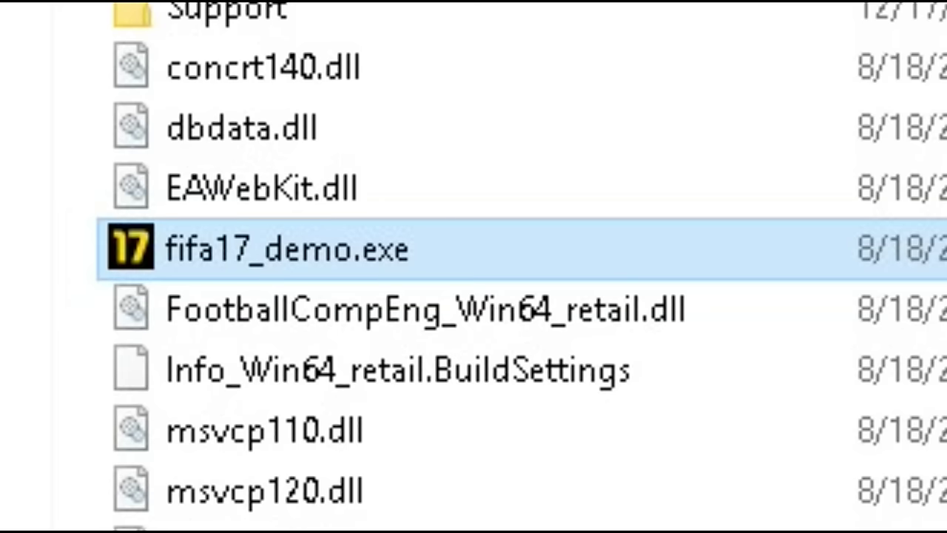
click(346, 44)
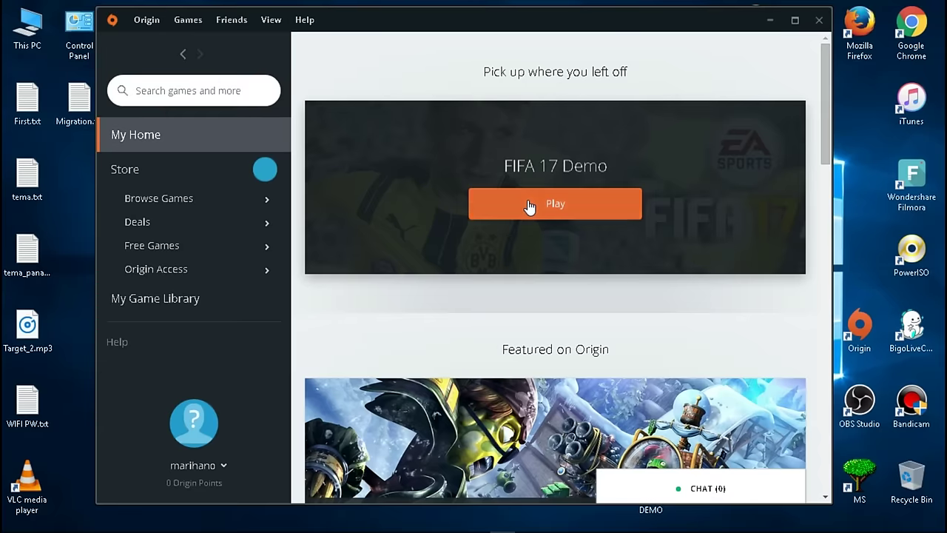
click(528, 209)
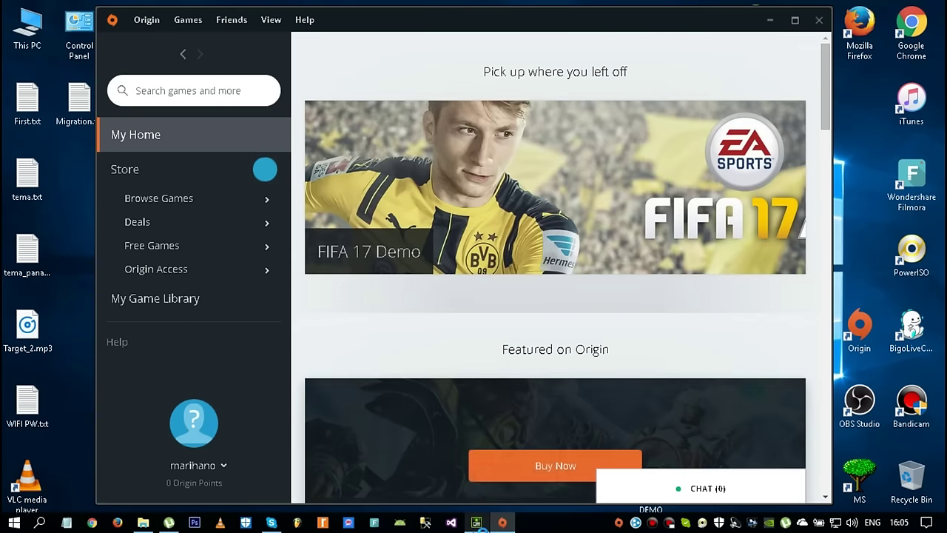
Dismiss the NVIDIA tray menu, move the FIFA 17 DEMO launcher over Origin, and choose Game Settings
mouse_move(476, 522)
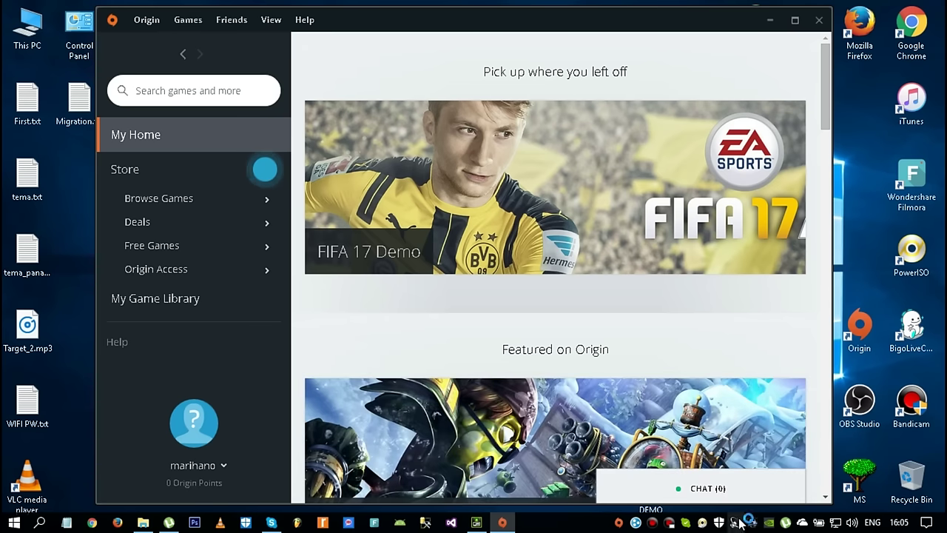
right_click(769, 522)
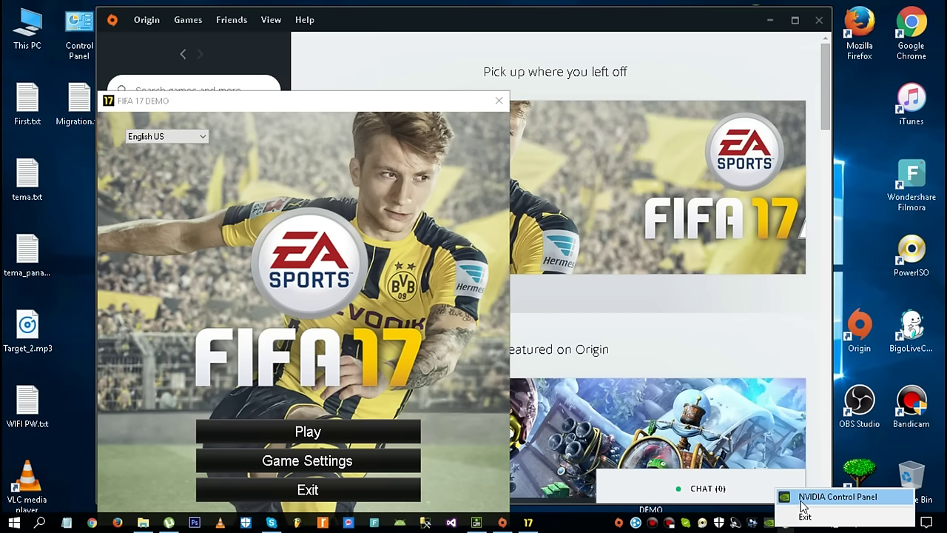
click(781, 528)
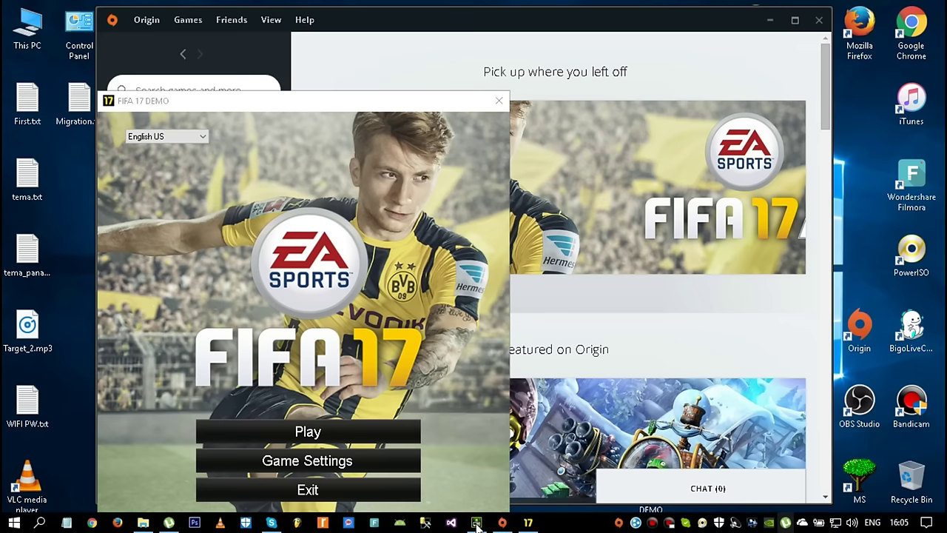
drag(345, 102, 494, 48)
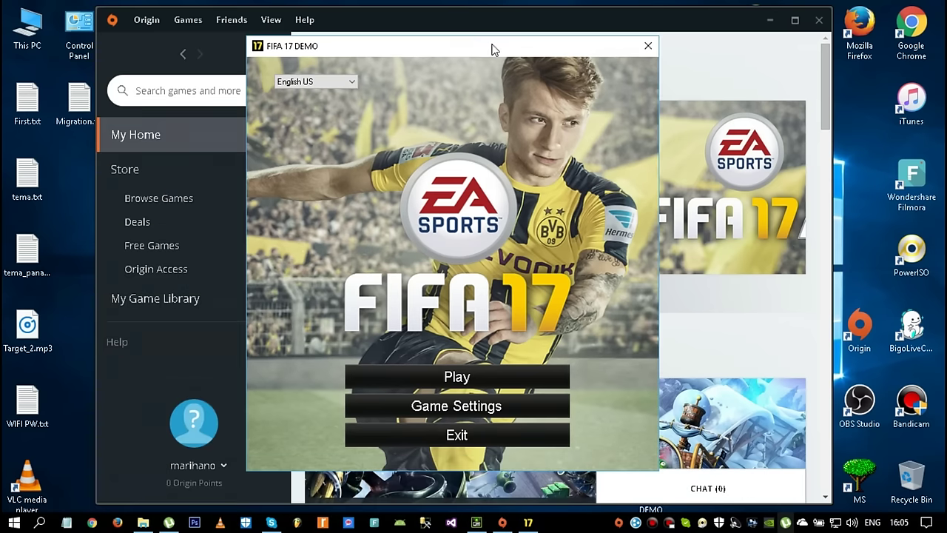
drag(325, 48, 331, 49)
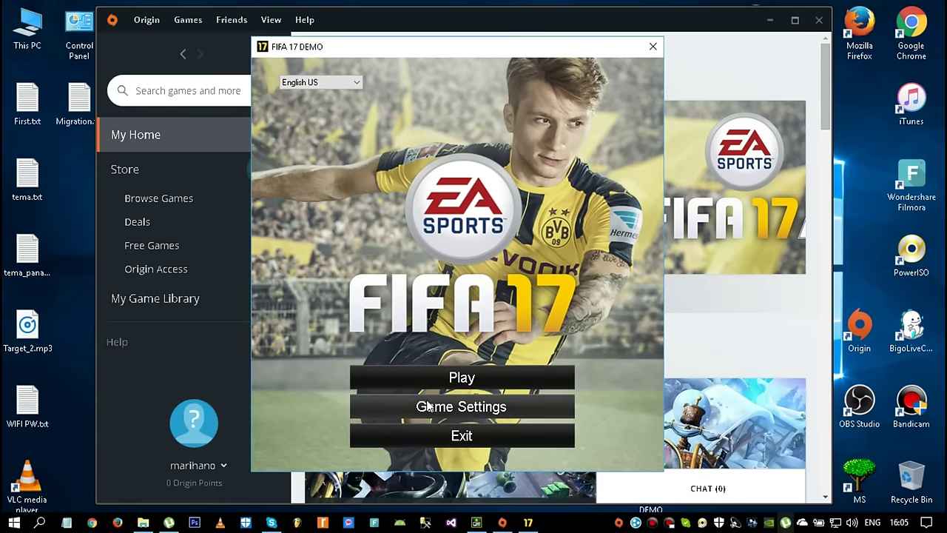
click(433, 405)
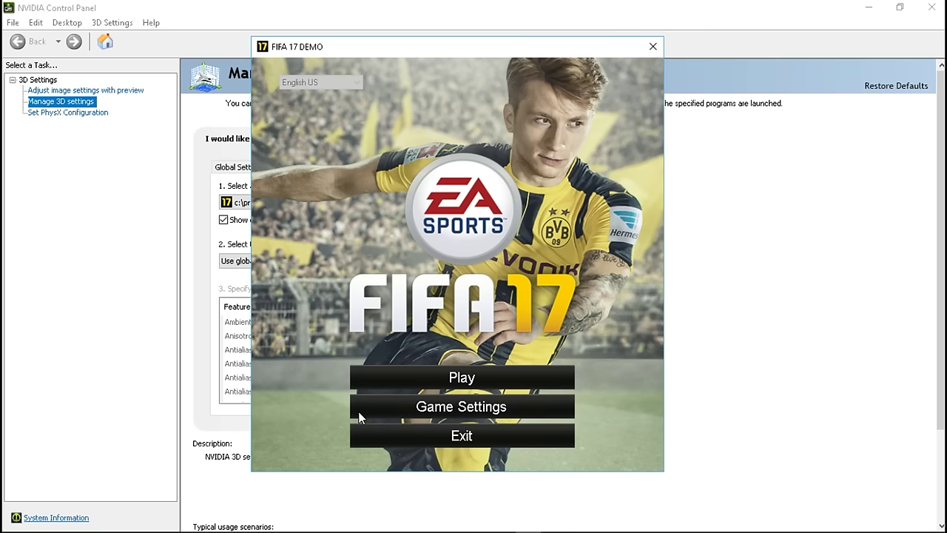
Move the FIFA launcher aside and close the 'FIFA Launcher has stopped working' program
drag(371, 55, 393, 46)
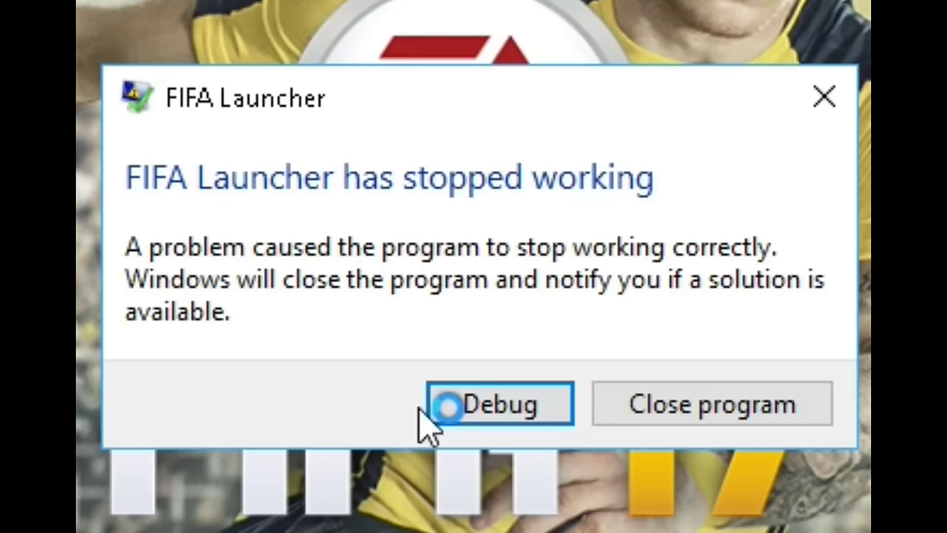
click(720, 405)
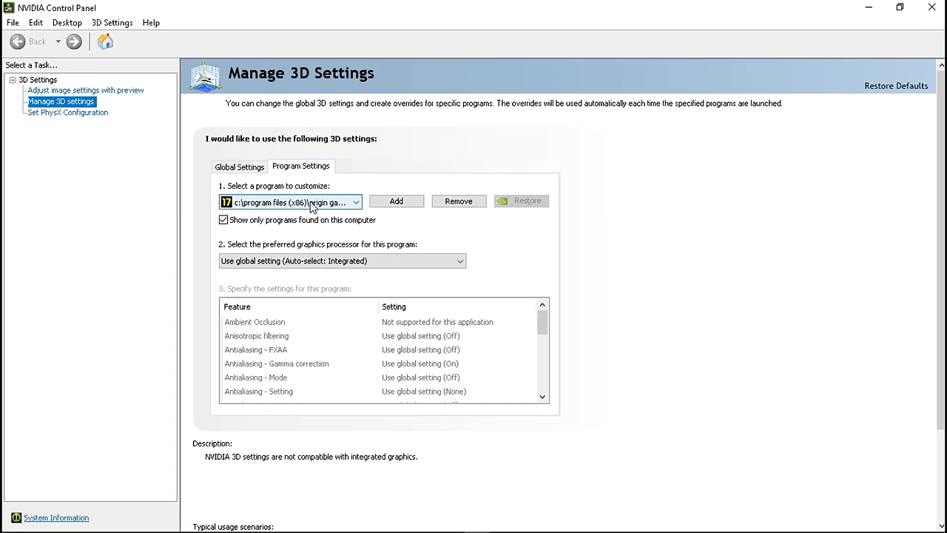
Set fifa17_demo.exe's preferred graphics processor to High-performance NVIDIA processor in Program Settings
click(319, 203)
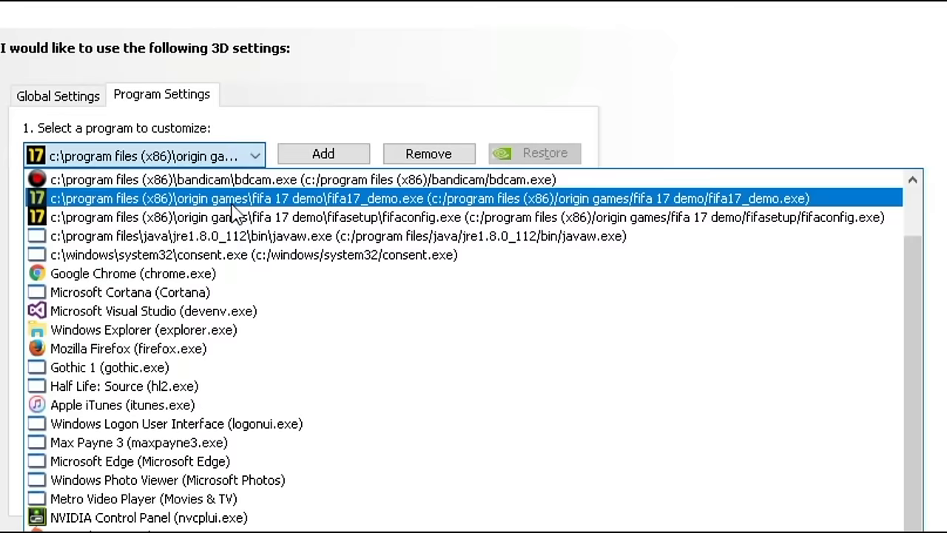
click(341, 227)
click(241, 170)
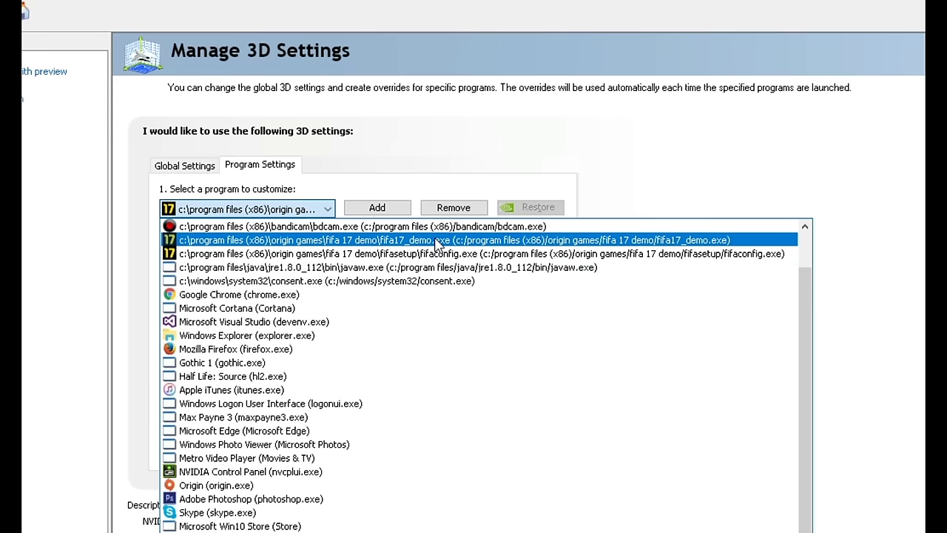
click(438, 241)
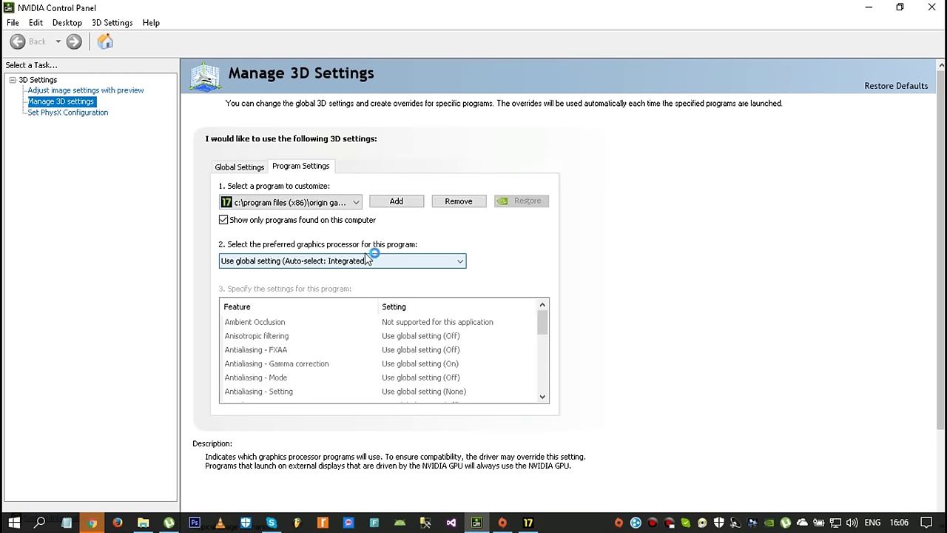
click(376, 261)
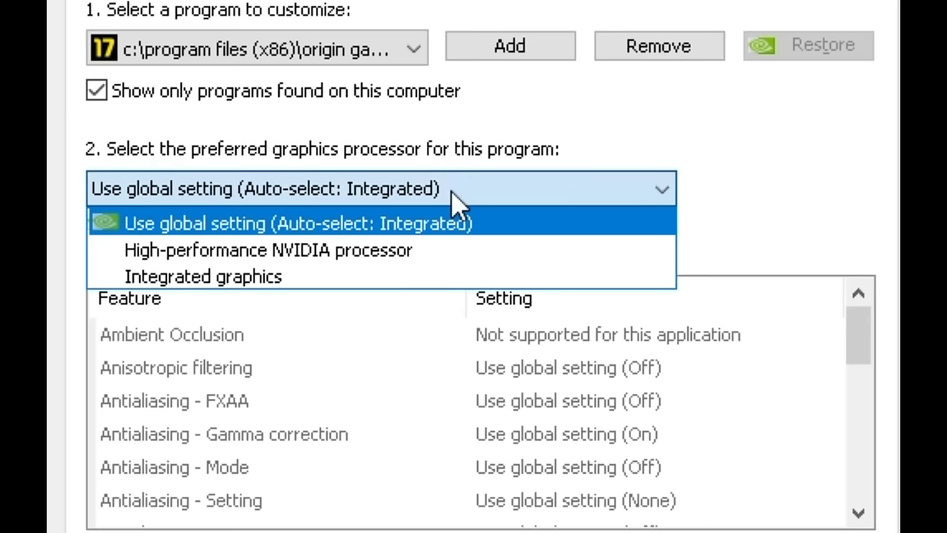
click(148, 251)
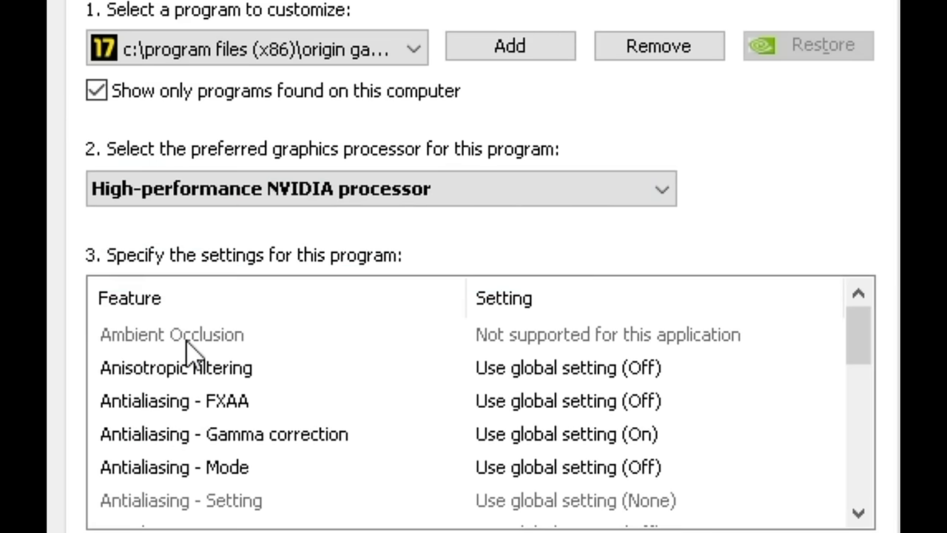
click(250, 49)
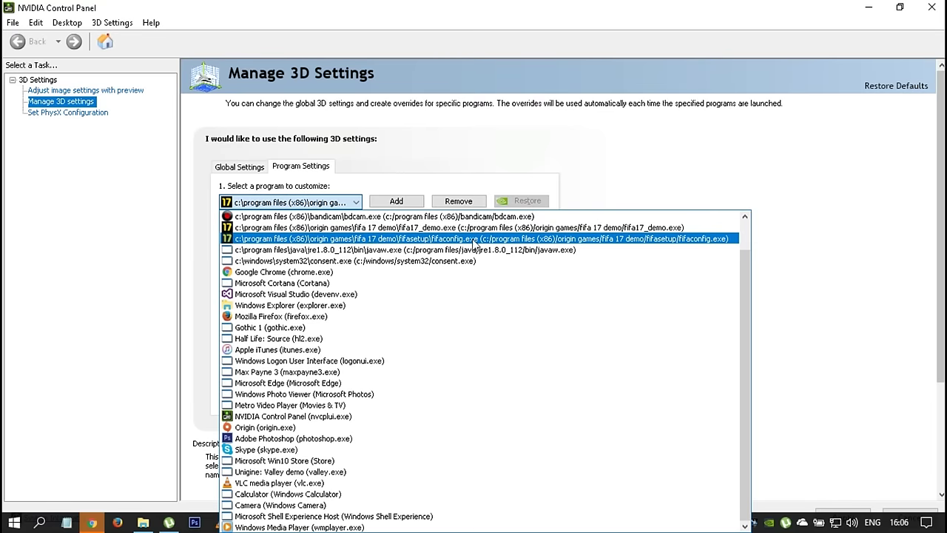
Set fifaconfig.exe's preferred graphics processor to High-performance NVIDIA processor
click(471, 240)
click(395, 261)
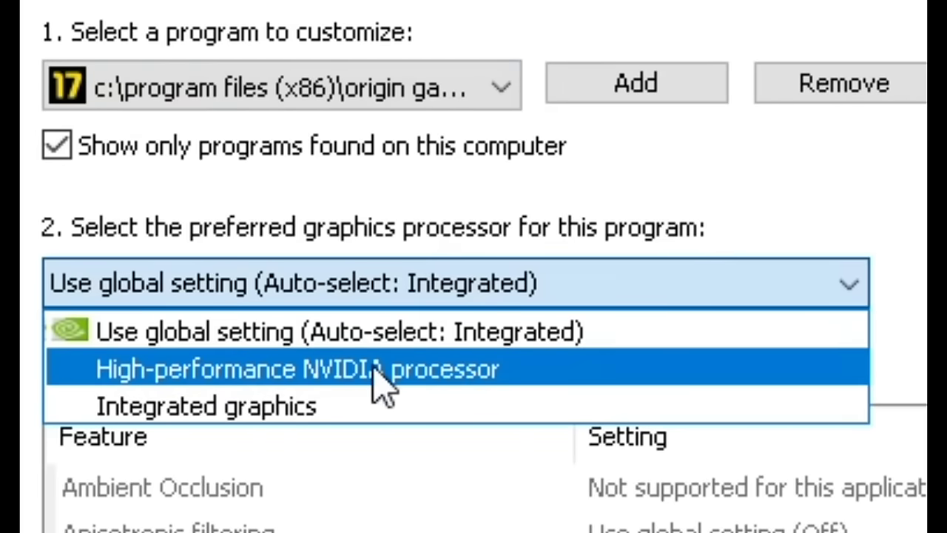
click(381, 369)
Review the Origin and fifa17_demo.exe graphics settings, then return to fifaconfig.exe
click(432, 103)
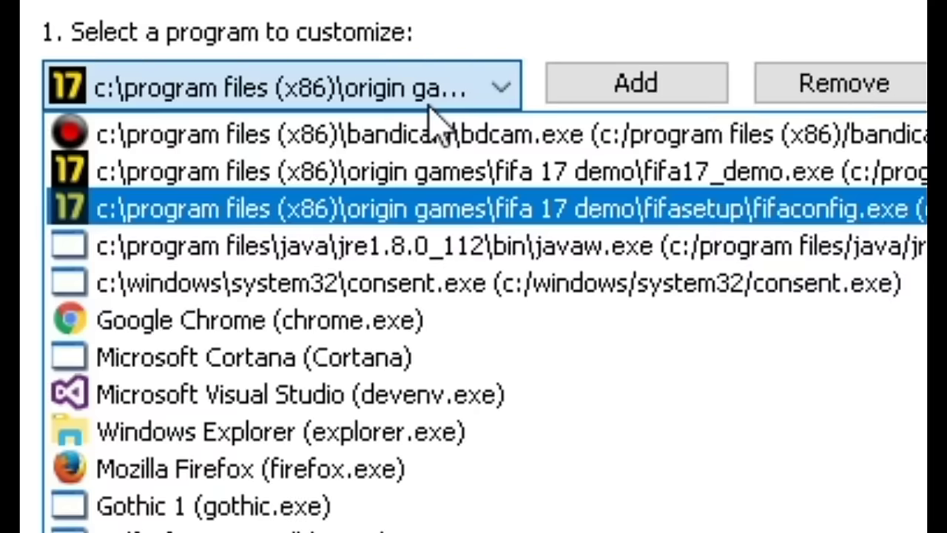
click(251, 432)
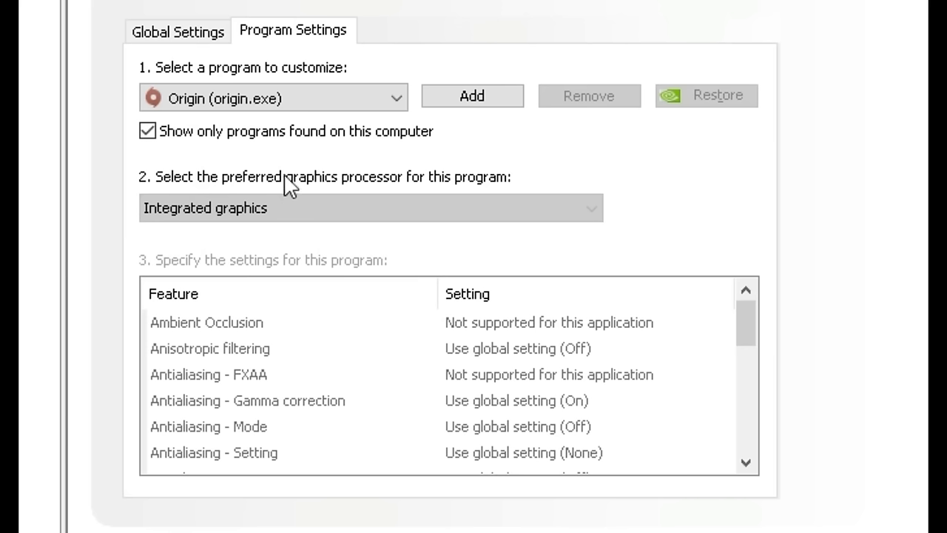
click(306, 103)
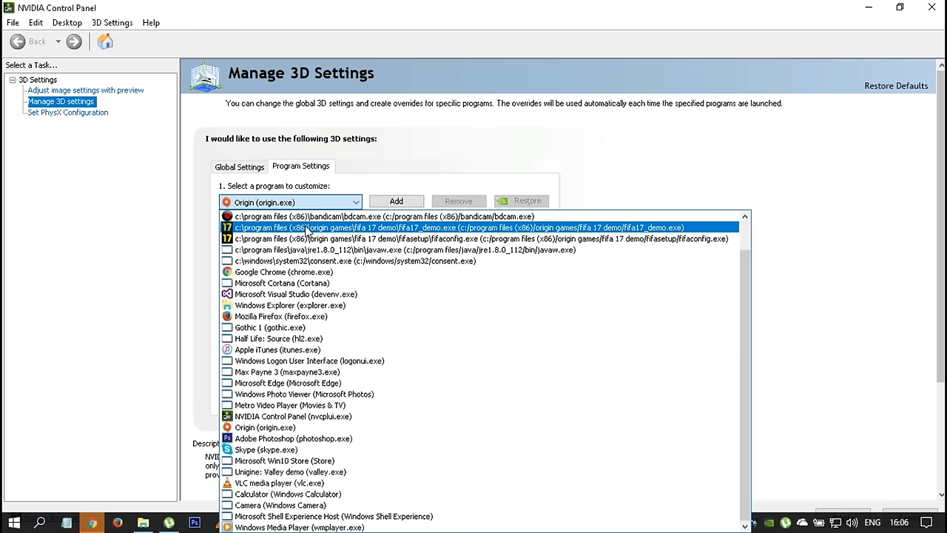
click(306, 228)
click(315, 203)
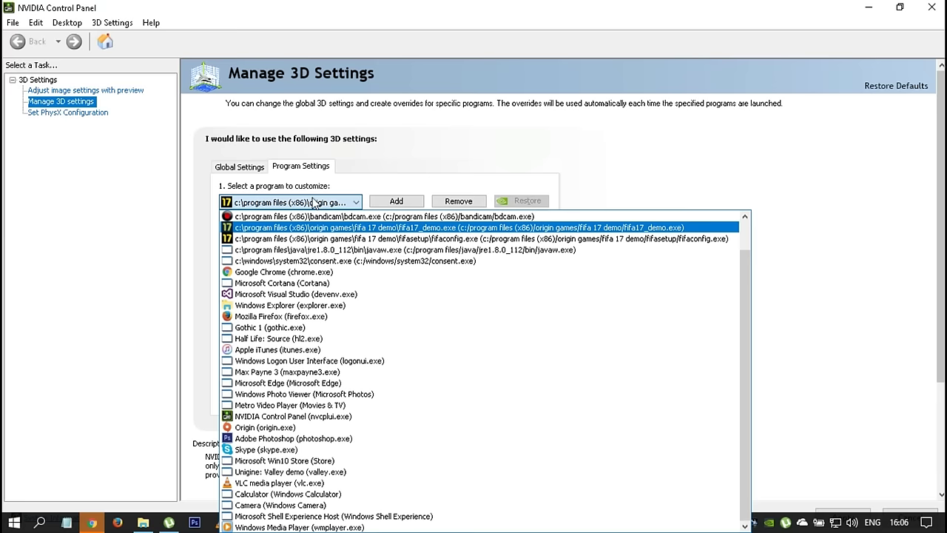
click(281, 239)
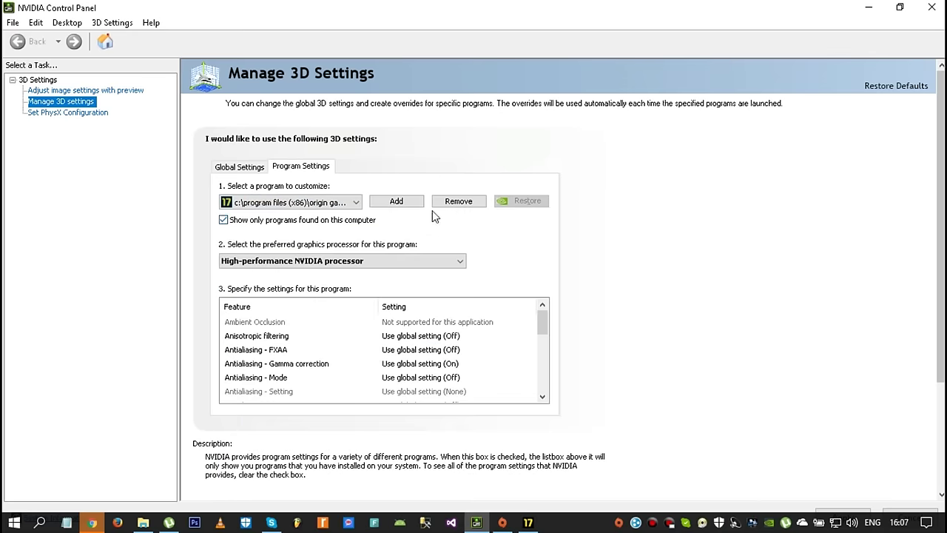
Browse the Add-program list for FIFA Launcher and FIFA 17 Demo, then cancel without adding
click(412, 206)
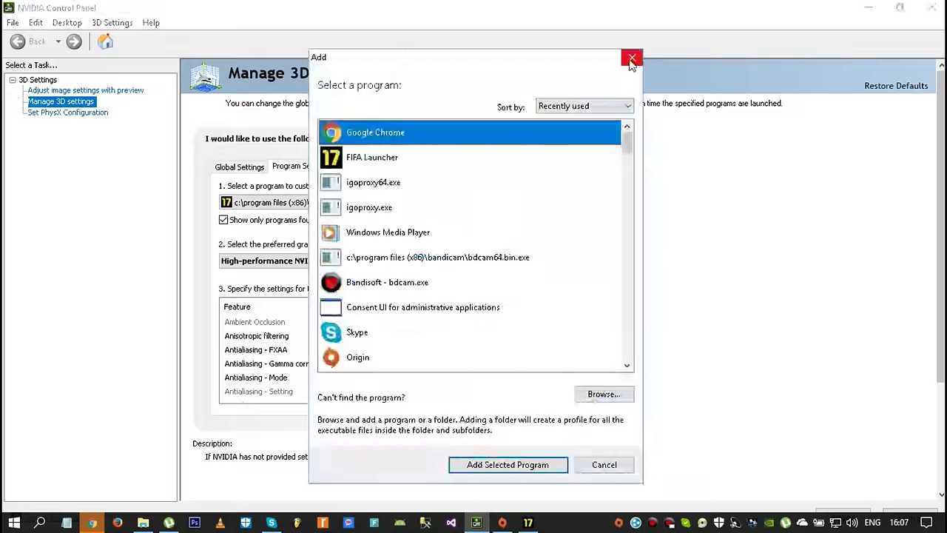
scroll(433, 170, down, 3)
scroll(407, 235, up, 3)
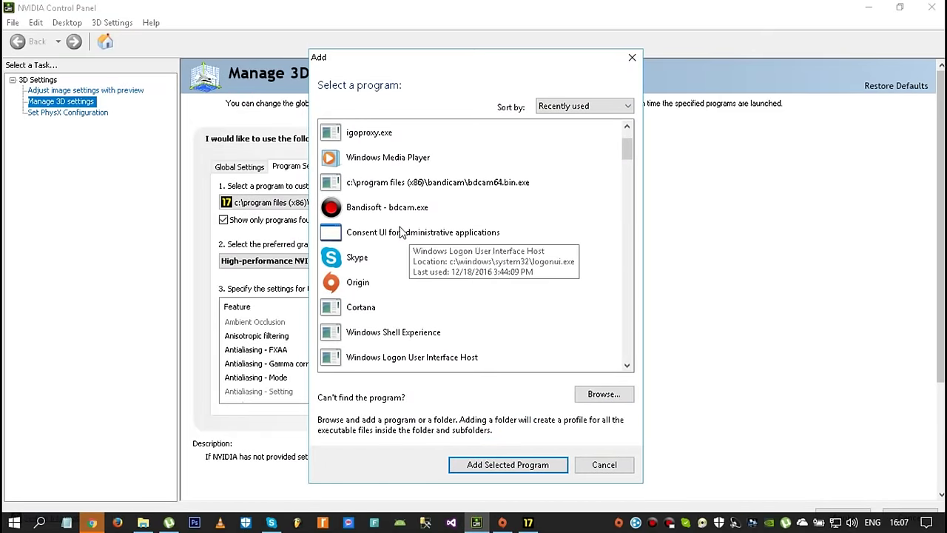
click(363, 159)
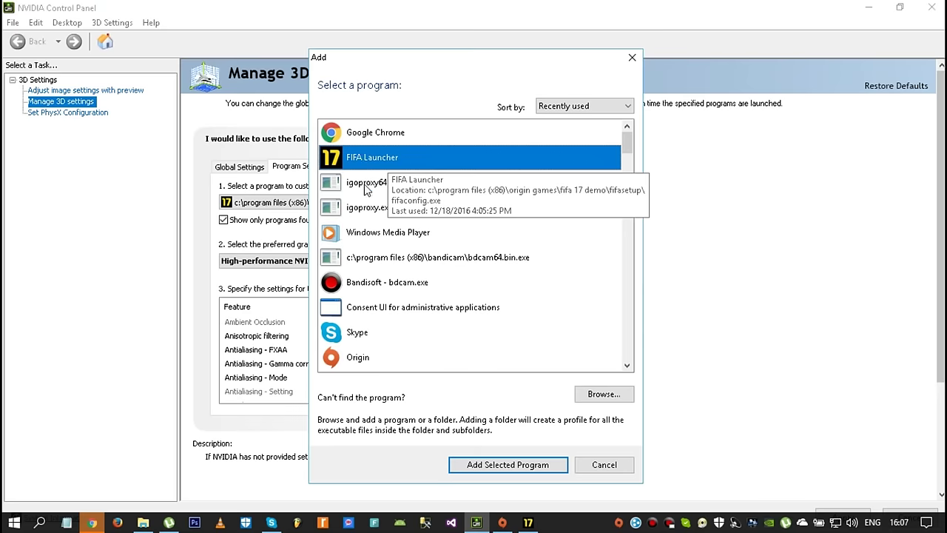
scroll(351, 167, down, 3)
click(392, 279)
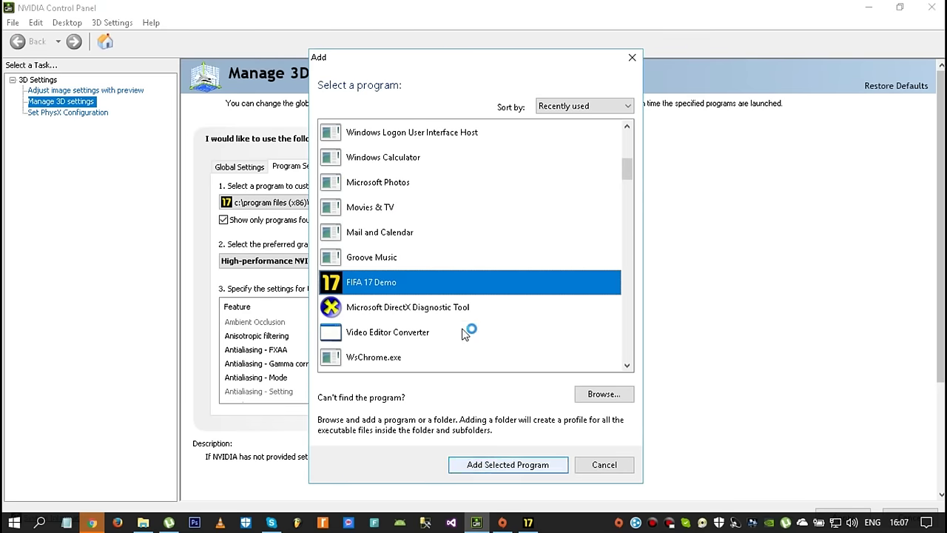
scroll(414, 185, up, 4)
click(603, 466)
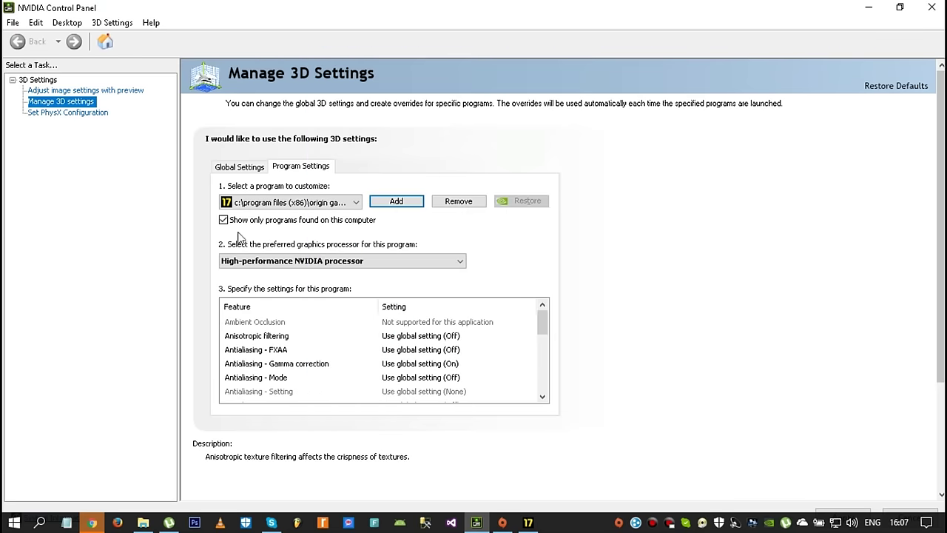
Reselect fifaconfig.exe and restore the Control Panel from full screen to a smaller window
click(290, 204)
click(275, 238)
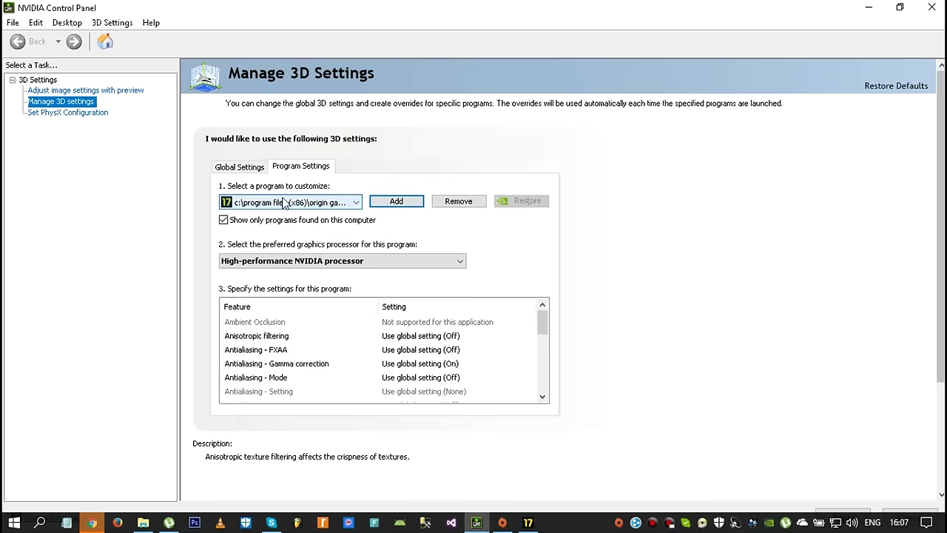
double_click(634, 20)
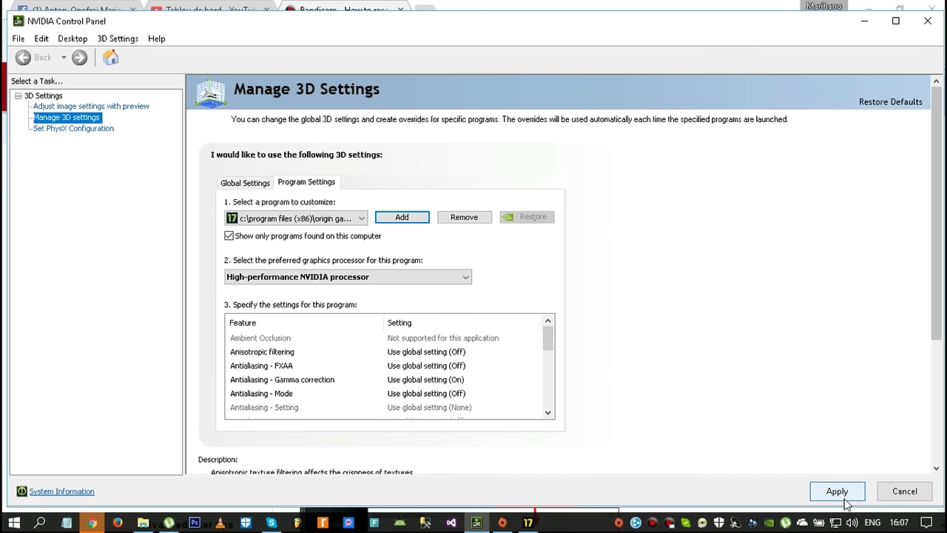
Close NVIDIA Control Panel, then accept the Intel driver warning and dismiss the DirectX 11.0 error
click(927, 20)
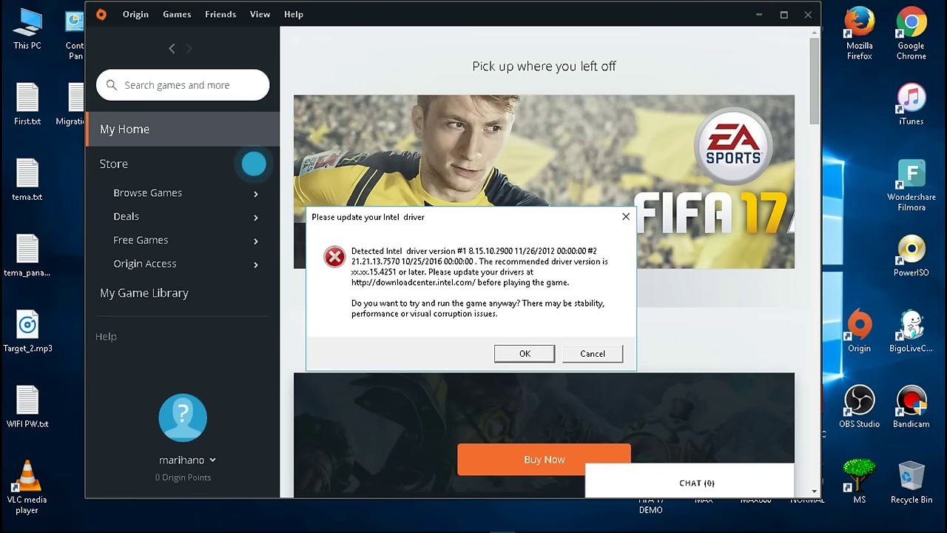
click(528, 350)
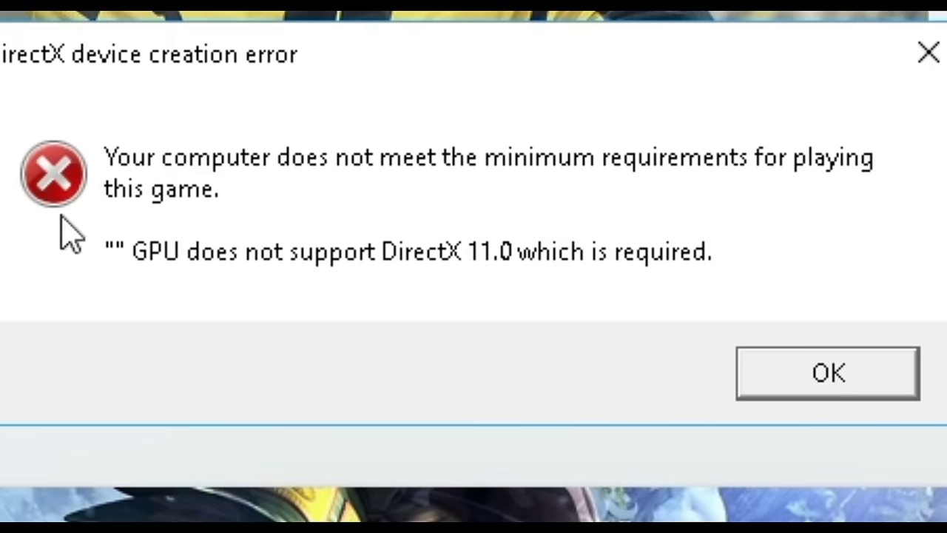
click(841, 376)
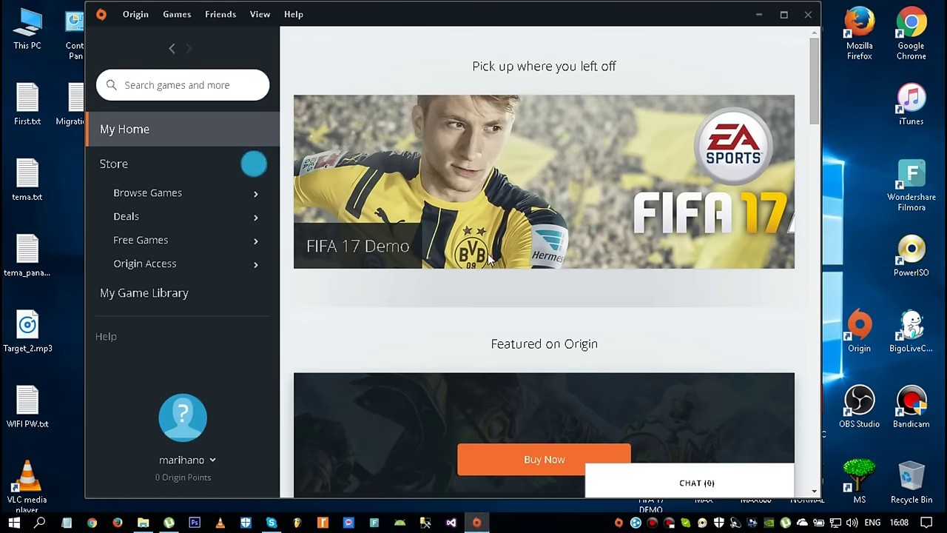
Launch FIFA 17 Demo from its My Home banner and game page to reopen its launcher
mouse_move(500, 184)
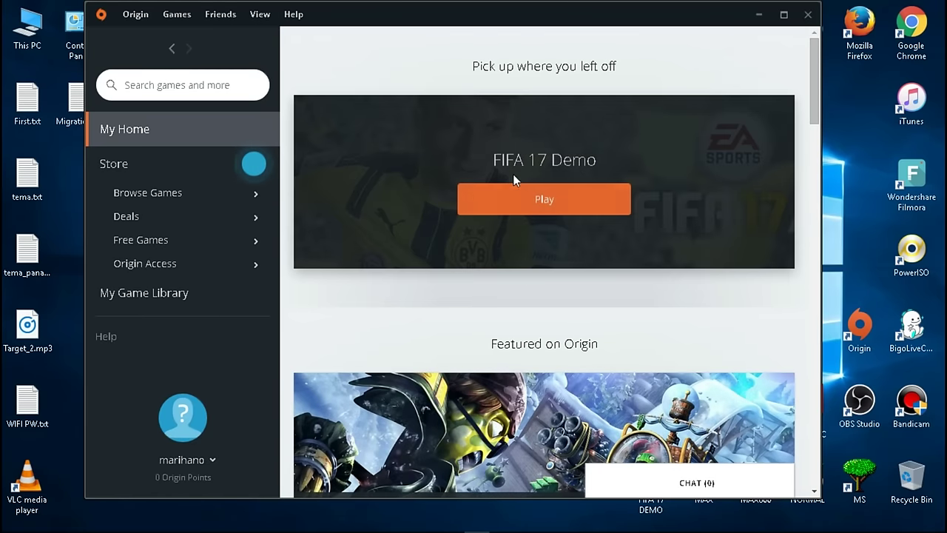
click(577, 159)
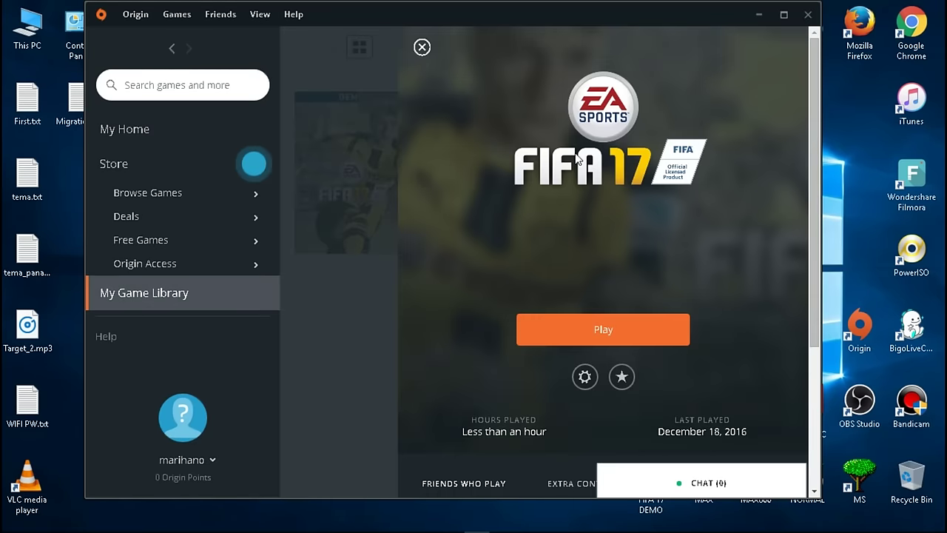
click(550, 329)
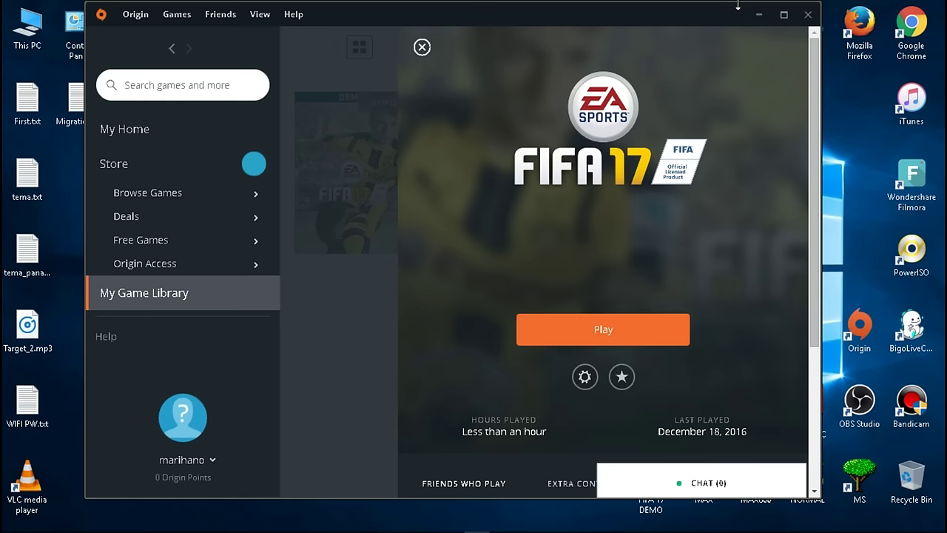
click(587, 342)
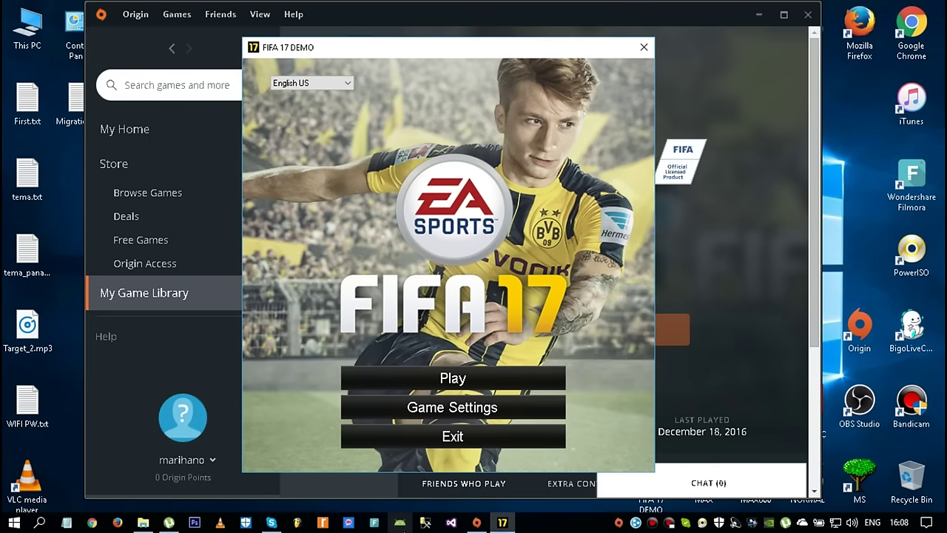
click(437, 408)
drag(204, 29, 360, 36)
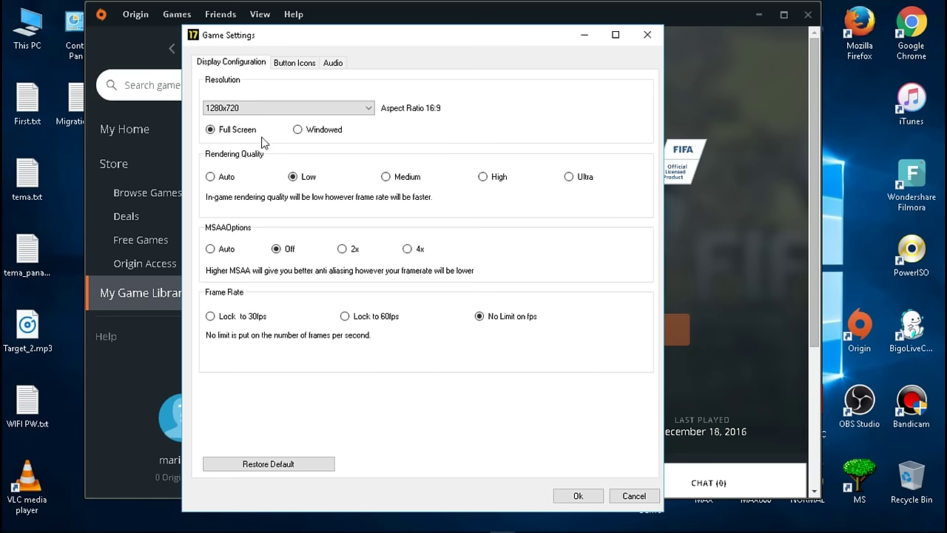
click(250, 108)
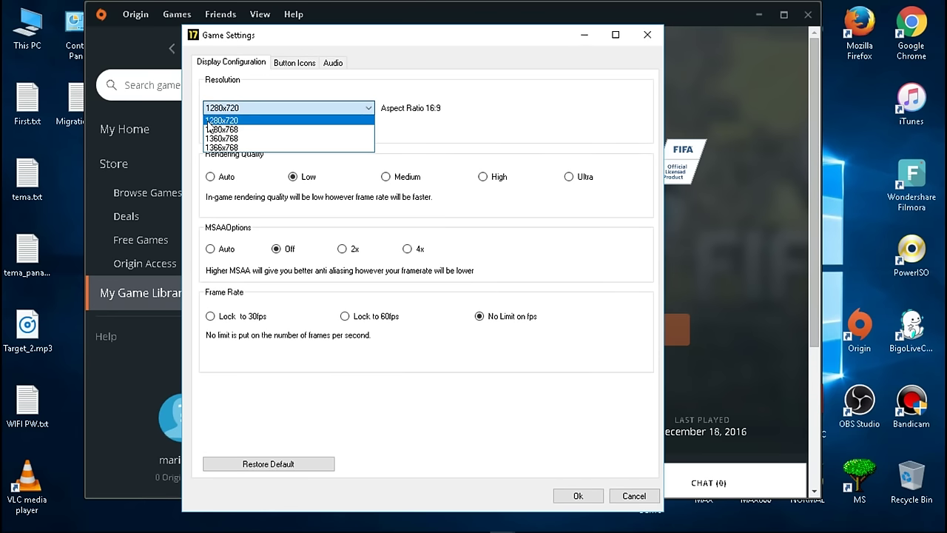
click(209, 122)
click(230, 111)
click(236, 113)
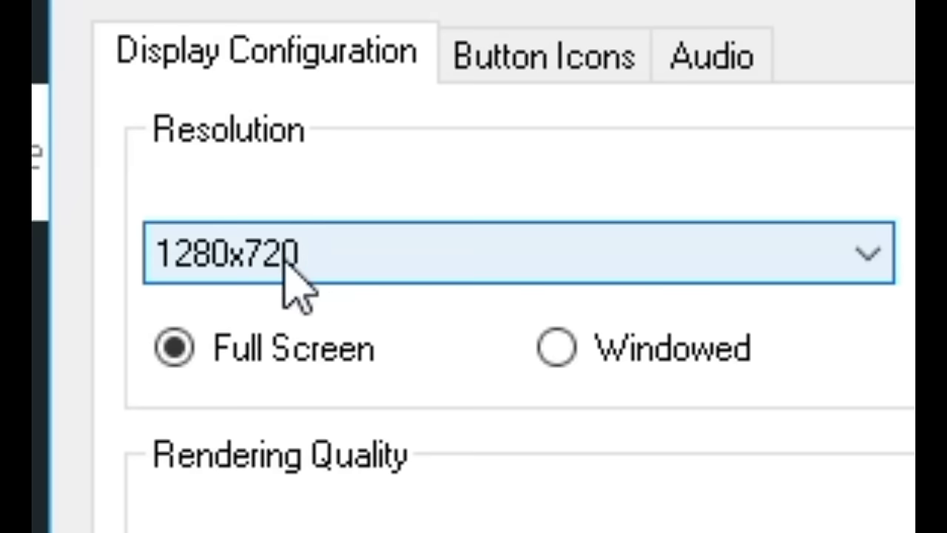
click(317, 249)
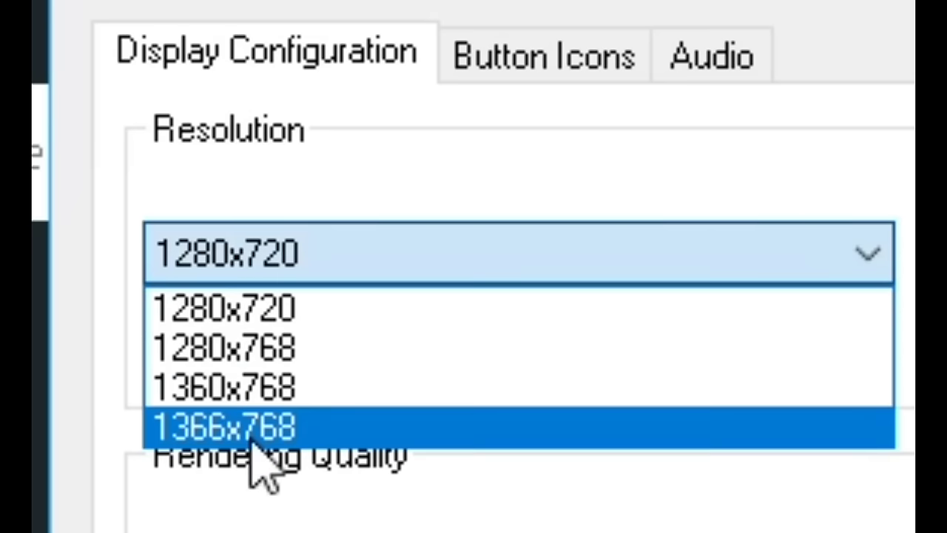
click(252, 316)
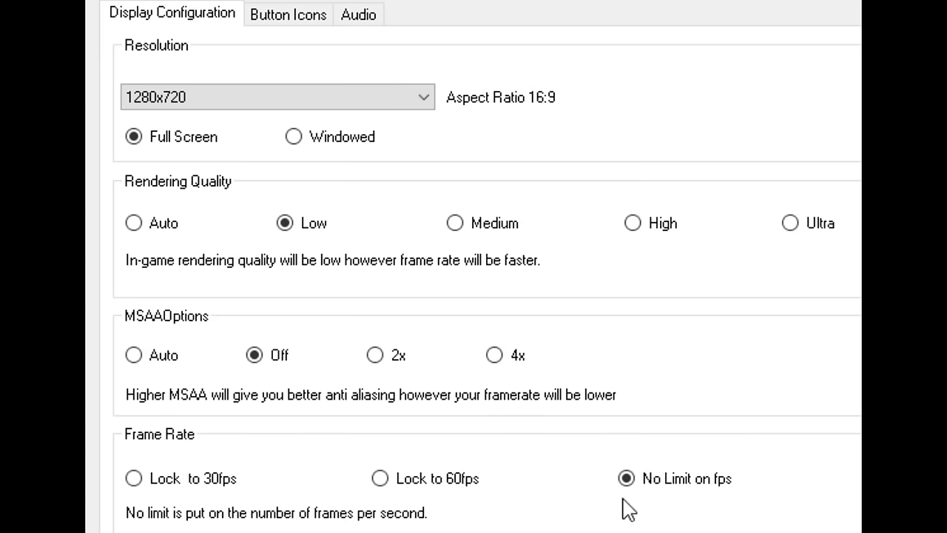
click(288, 14)
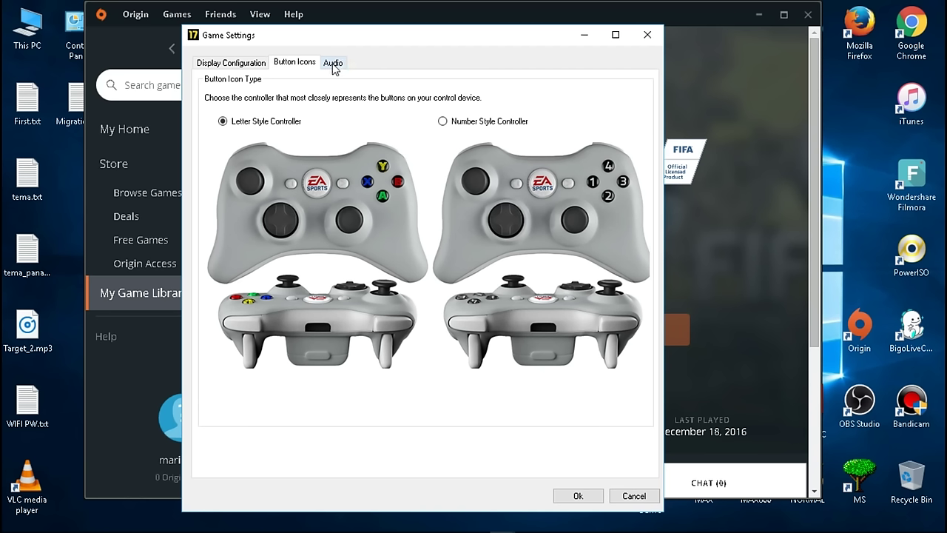
click(333, 65)
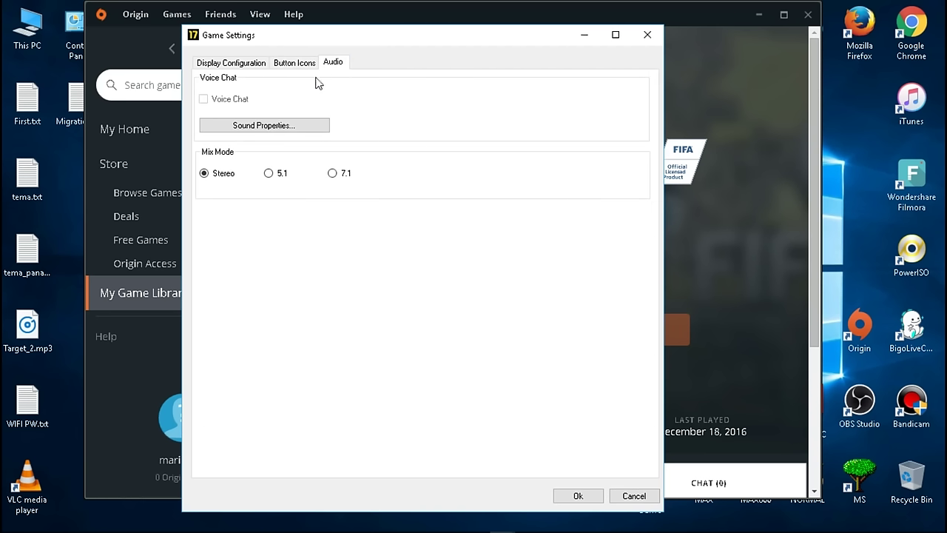
click(217, 65)
click(578, 496)
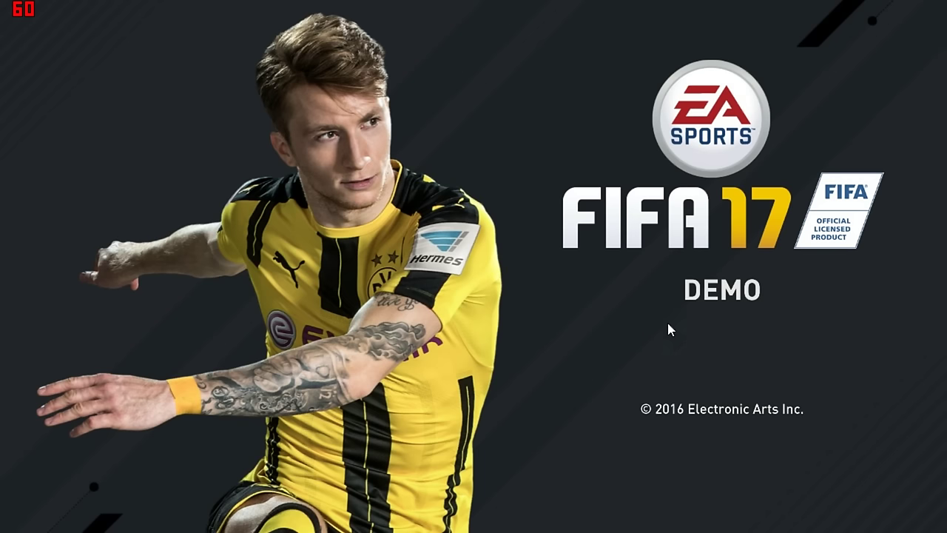
Skip past the FIFA 17 title and The Journey screens, then go to the CUSTOMISE tab
click(667, 329)
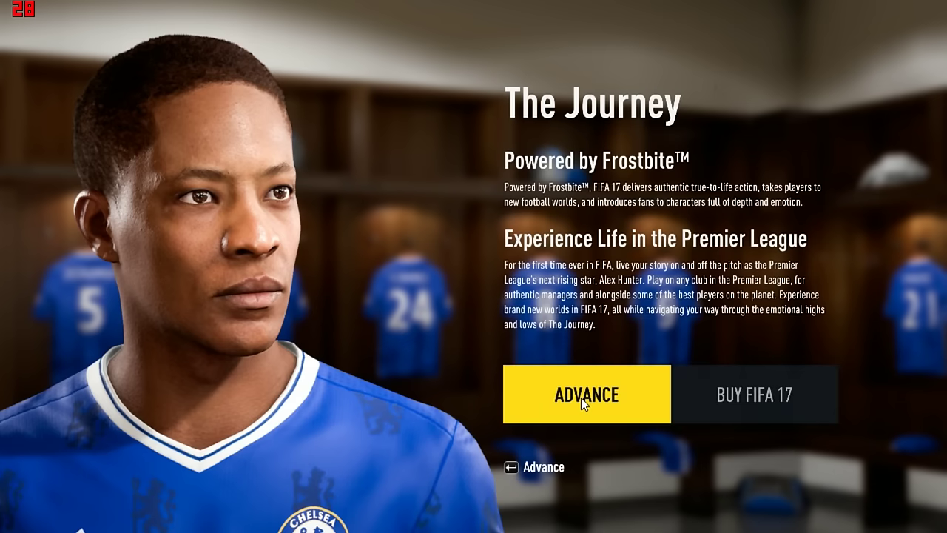
click(580, 397)
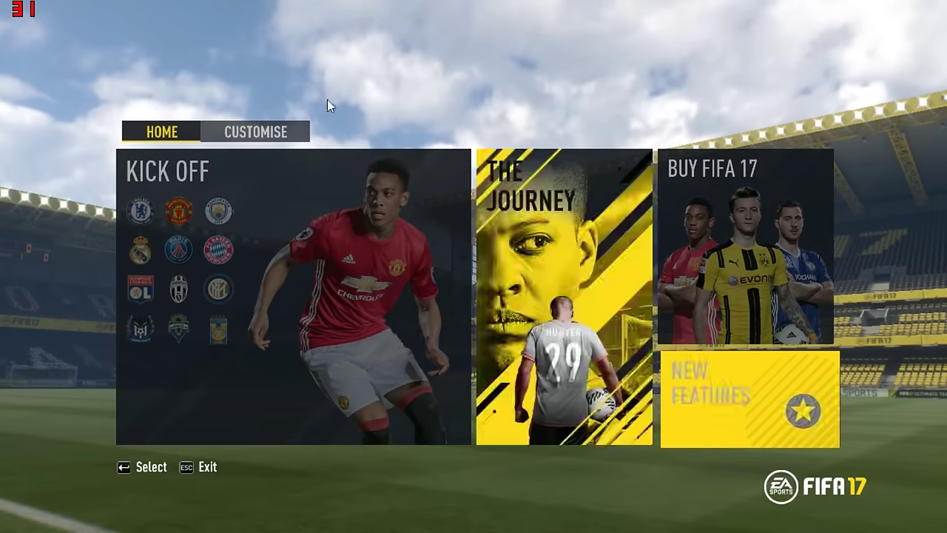
click(255, 131)
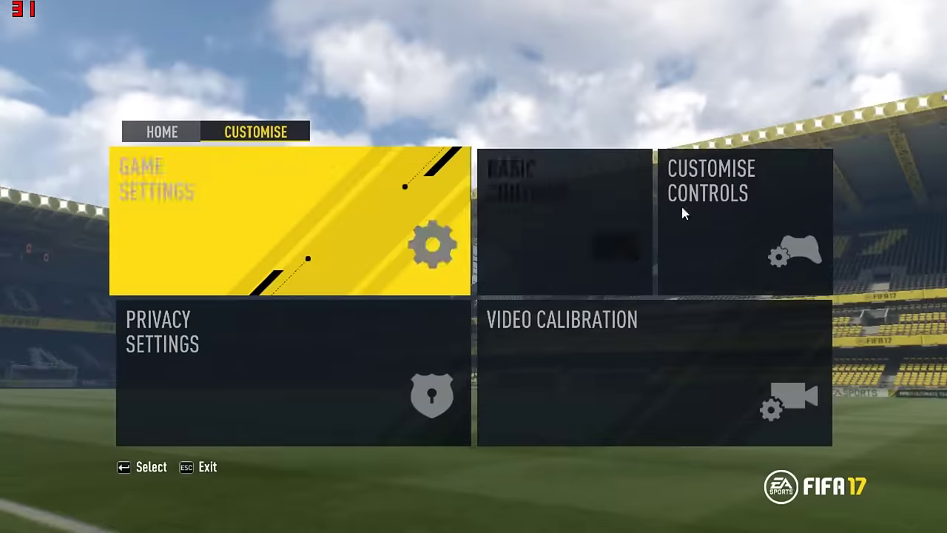
In Customise Controls, set Control Device to Keyboard Only and turn FIFA Trainer off
click(712, 205)
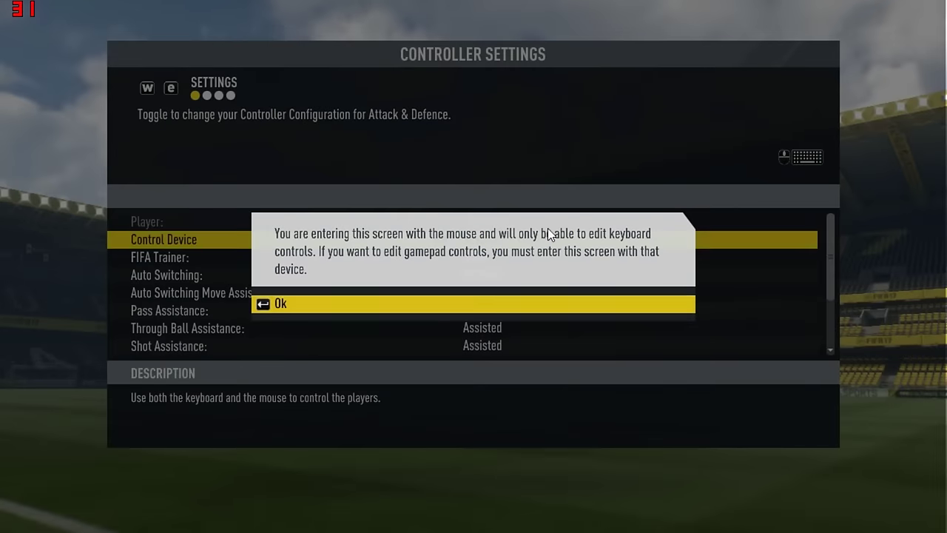
click(287, 302)
click(447, 238)
click(447, 239)
click(433, 239)
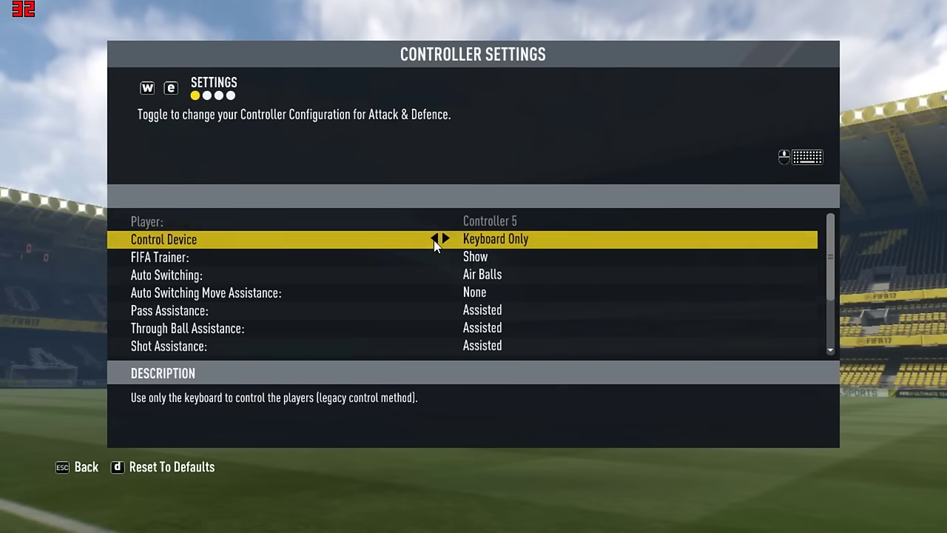
click(445, 257)
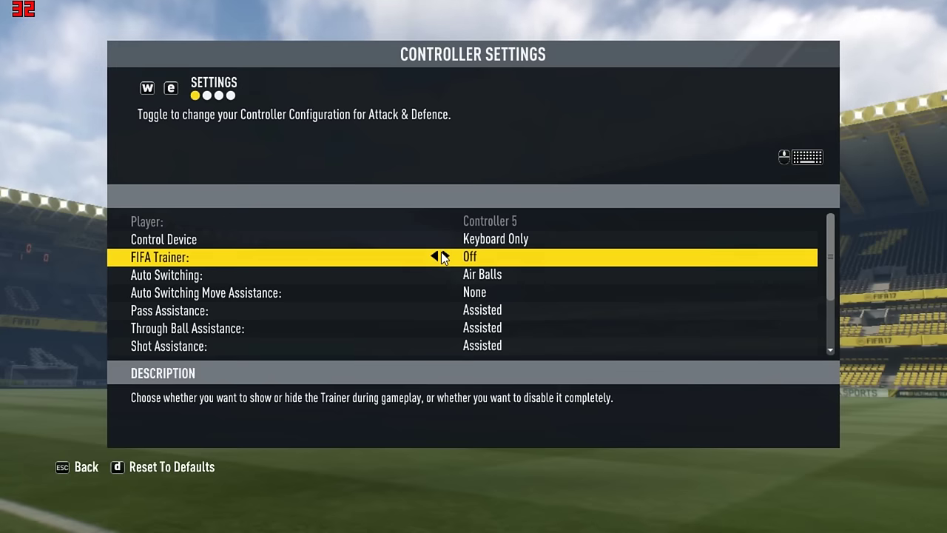
Check the Attack key bindings, then return to the Home page
key(e)
drag(830, 148, 714, 140)
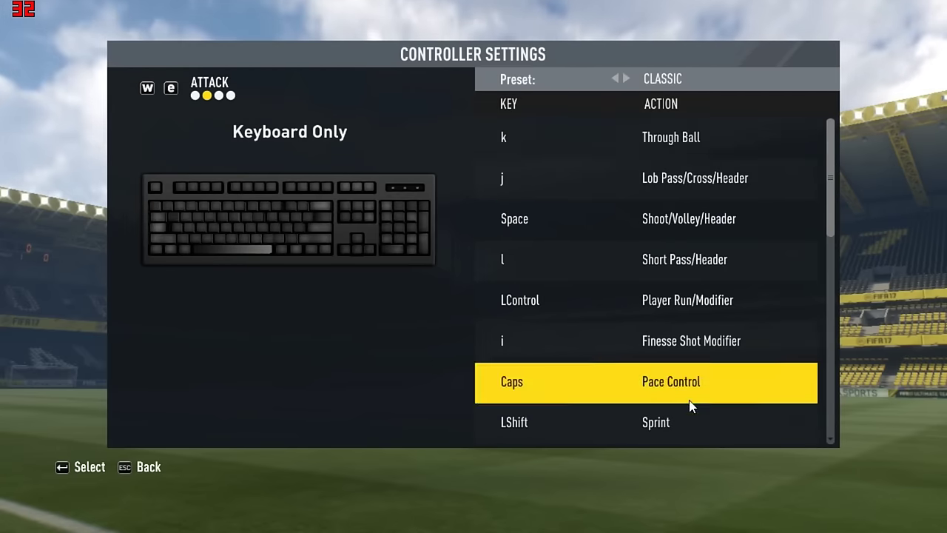
key(Escape)
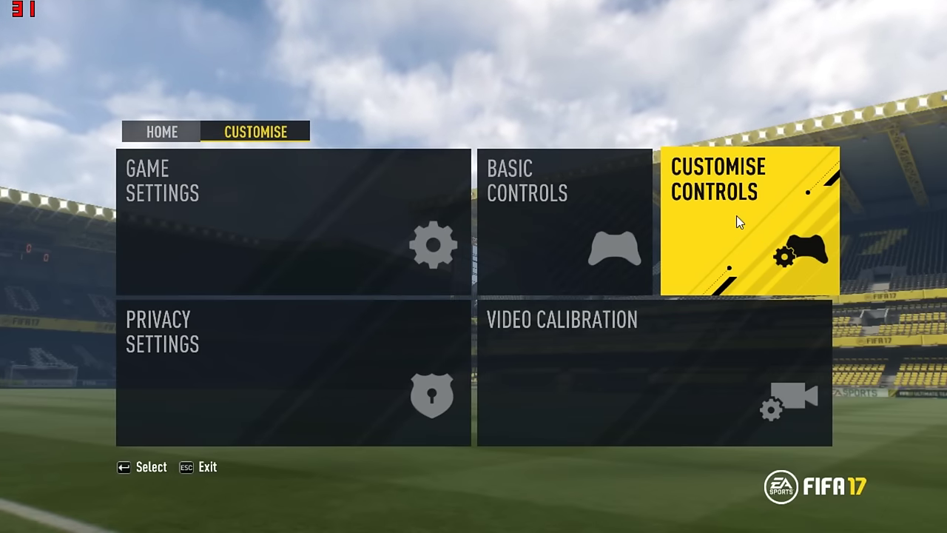
click(141, 134)
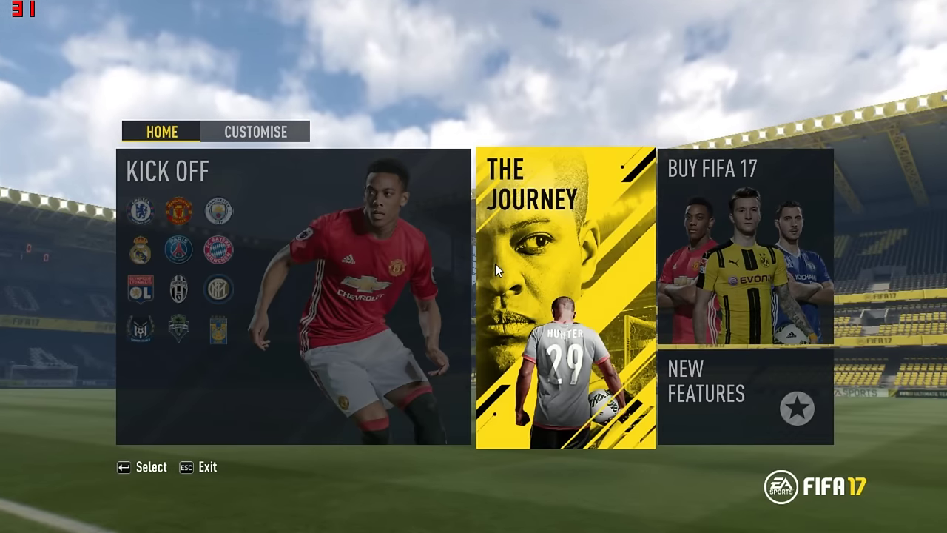
Launch The Journey from the Home page tile
click(495, 263)
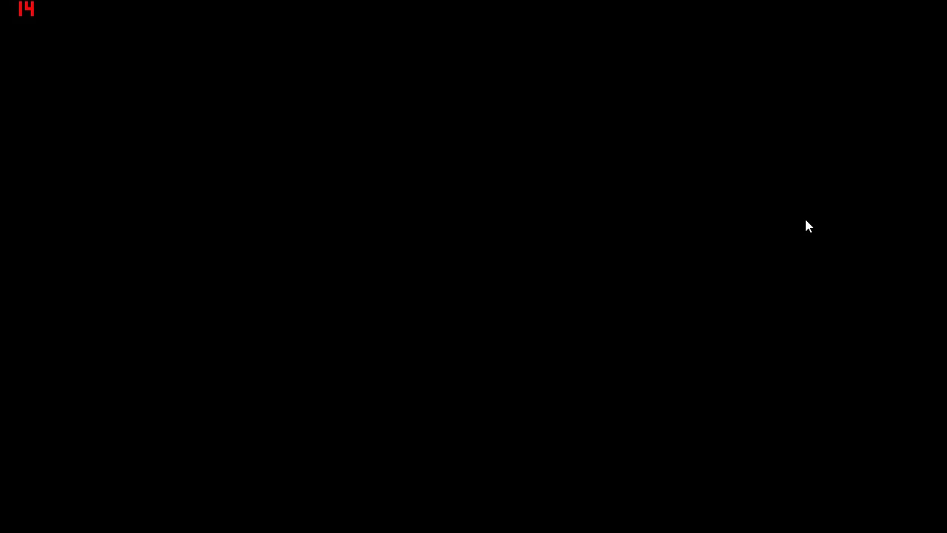